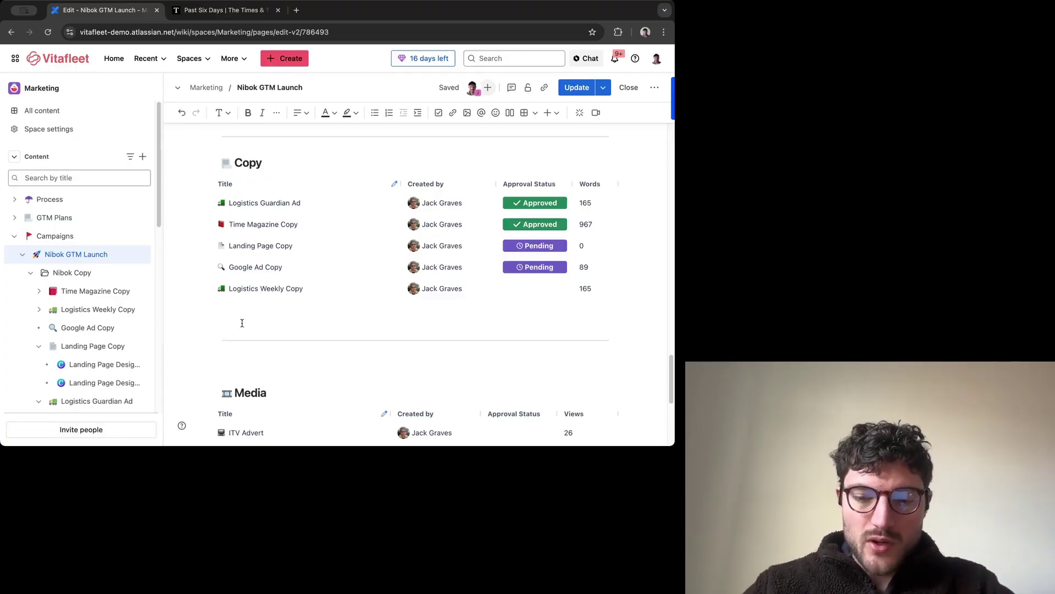
Insert a Capable Buttons block with /capa, keeping the sample button's globe icon
{"action": "type", "text": "/capab"}
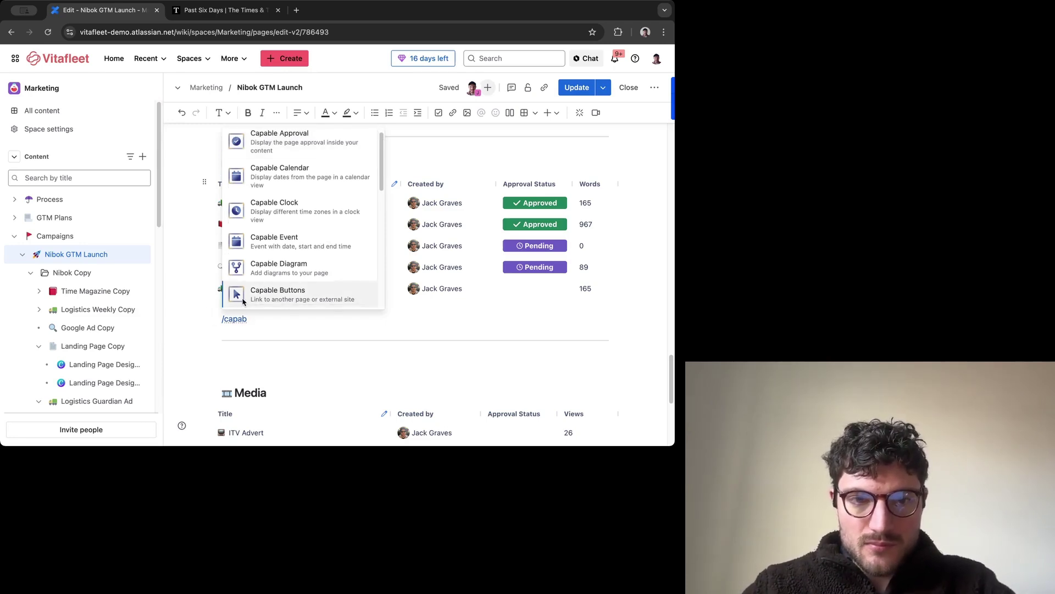
{"action": "left_click", "coordinate": [242, 297]}
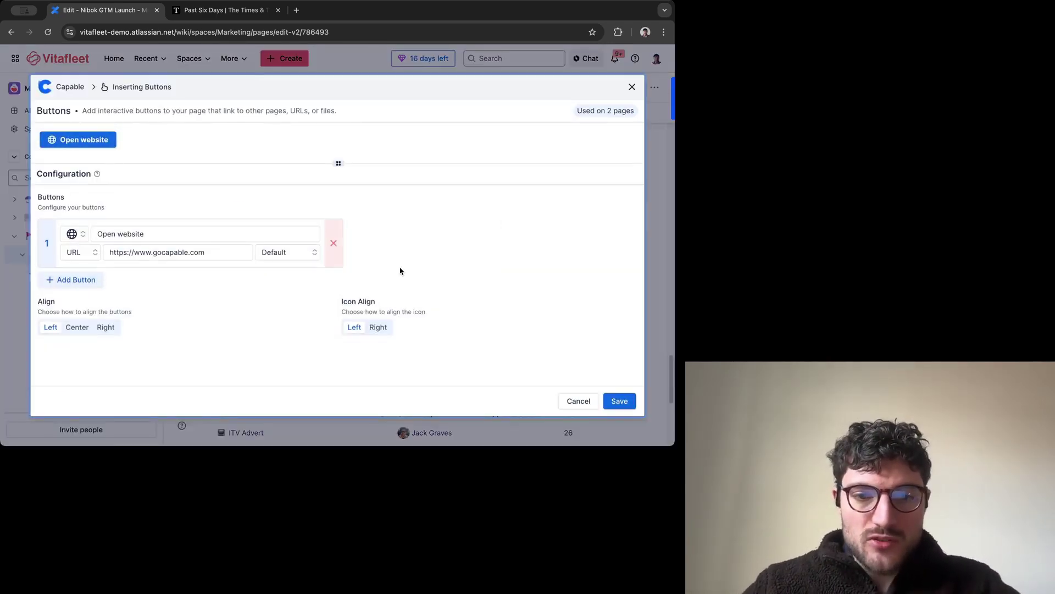
{"action": "left_click", "coordinate": [82, 234]}
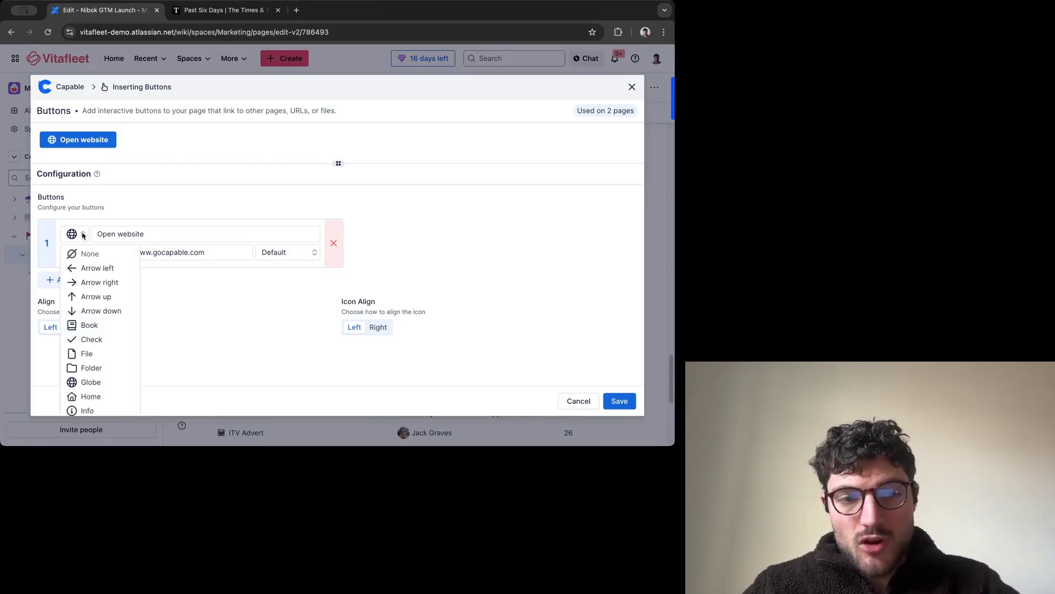
{"action": "left_click", "coordinate": [187, 300]}
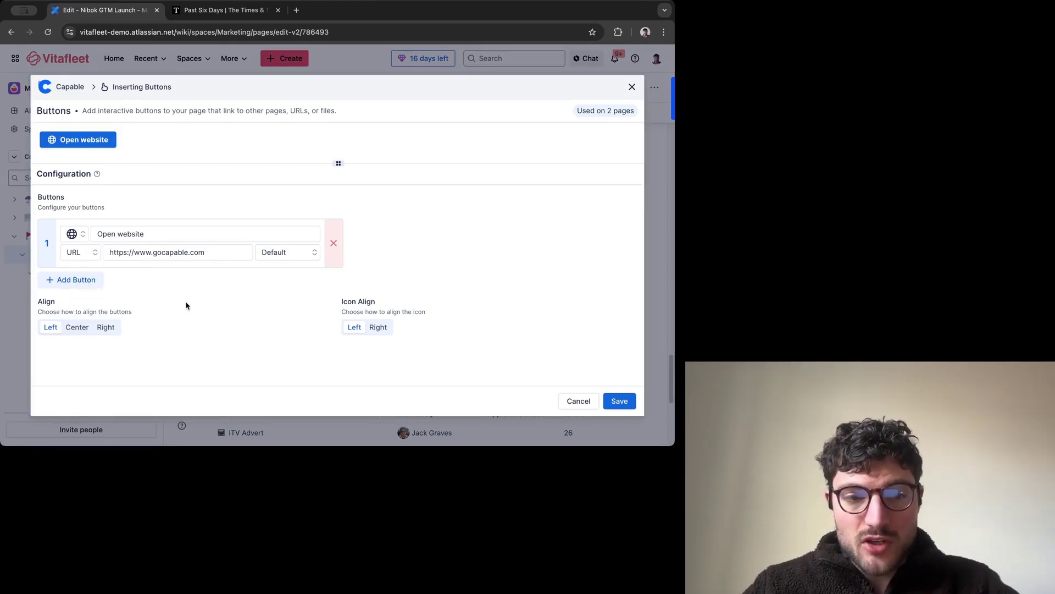
Preview the sample button in the Success, Destructive and Warning styles
{"action": "left_click", "coordinate": [274, 255]}
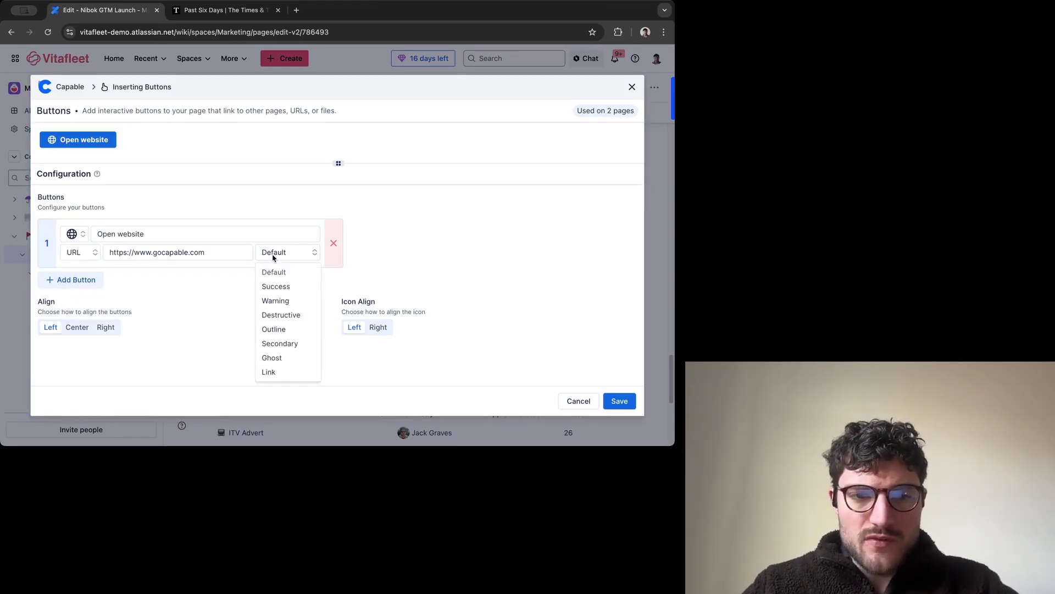
{"action": "left_click", "coordinate": [285, 290]}
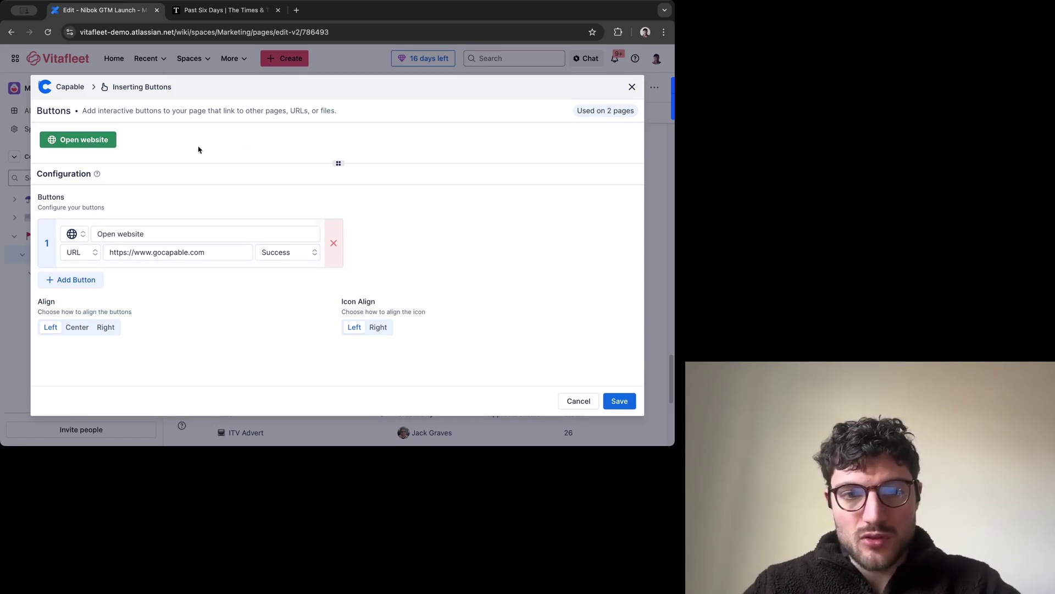
{"action": "left_click", "coordinate": [306, 259]}
{"action": "left_click", "coordinate": [296, 314]}
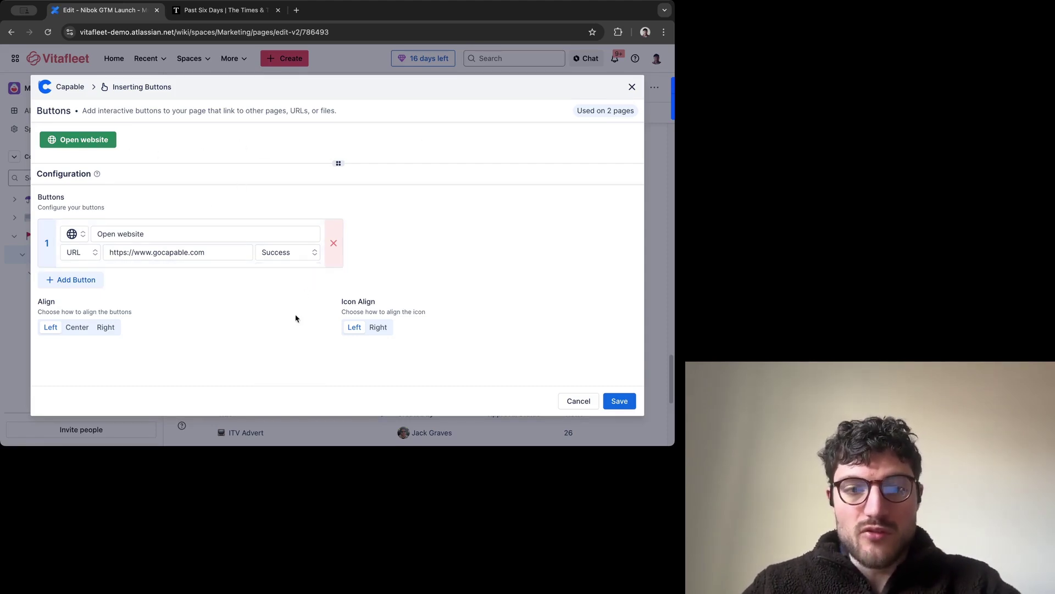
{"action": "left_click", "coordinate": [307, 254]}
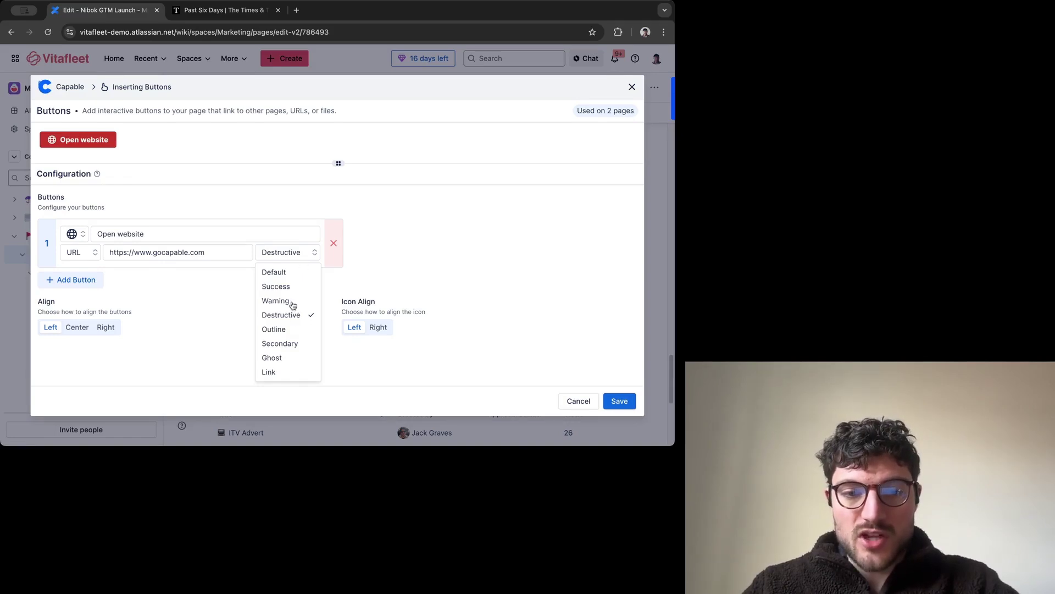
{"action": "left_click", "coordinate": [292, 303]}
Try the Destructive, Ghost and Link styles, then set the button back to Default
{"action": "left_click", "coordinate": [295, 257]}
{"action": "left_click", "coordinate": [286, 314]}
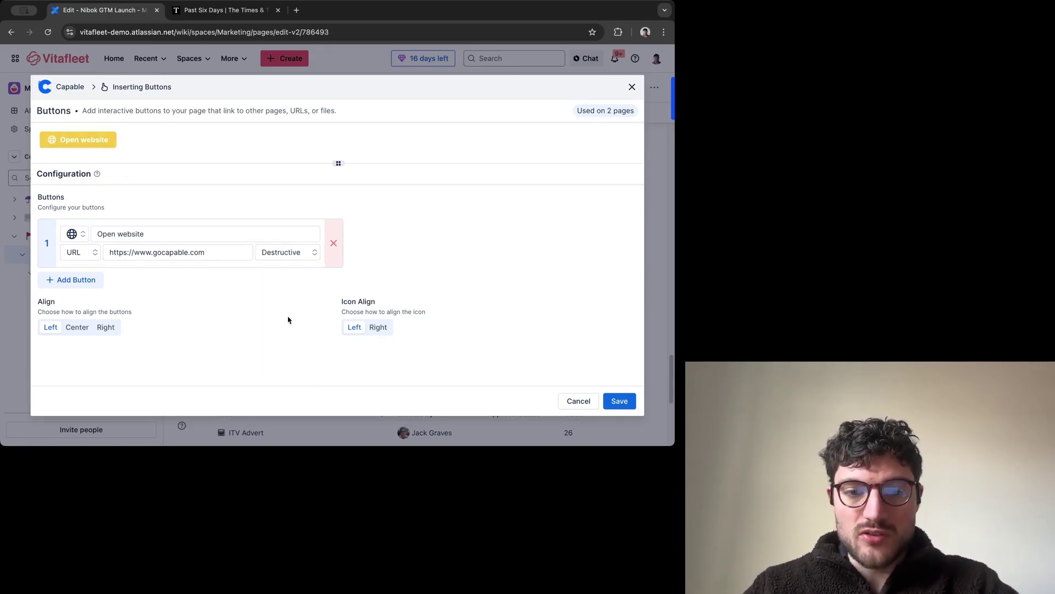
{"action": "left_click", "coordinate": [287, 258]}
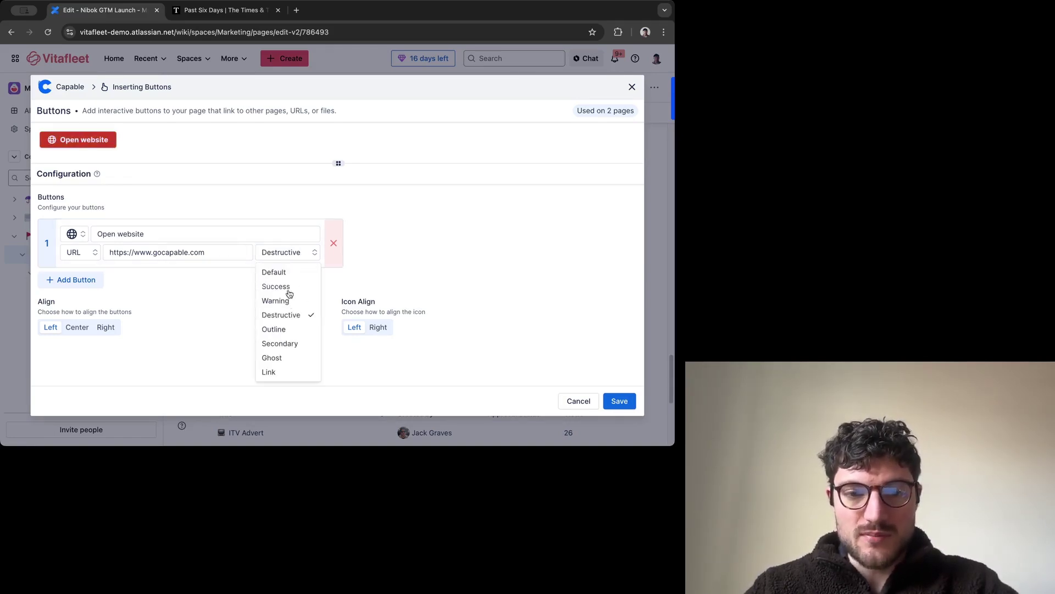
{"action": "left_click", "coordinate": [280, 357]}
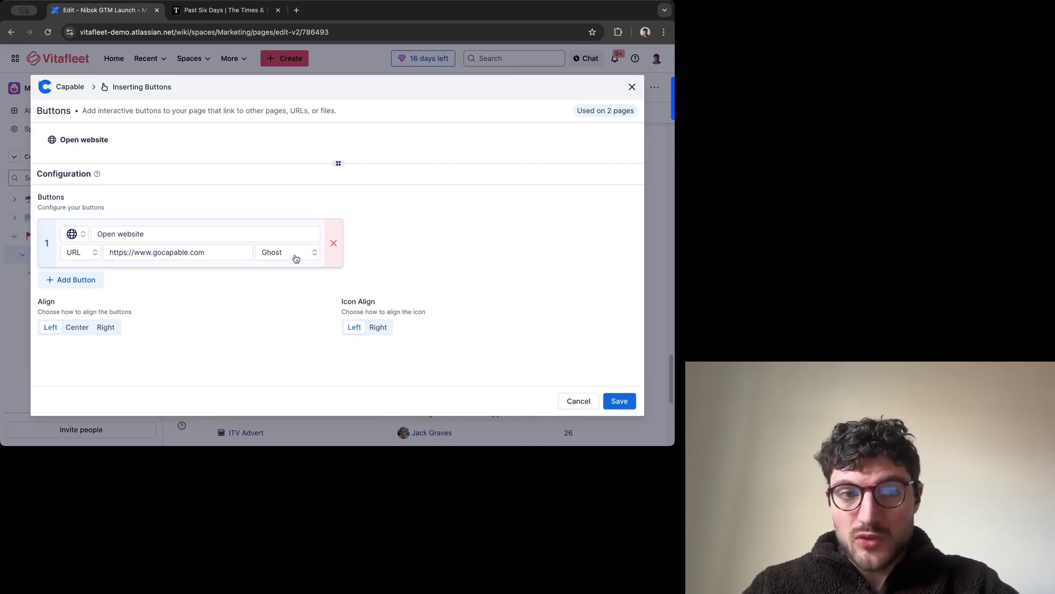
{"action": "left_click", "coordinate": [295, 258]}
{"action": "left_click", "coordinate": [278, 364]}
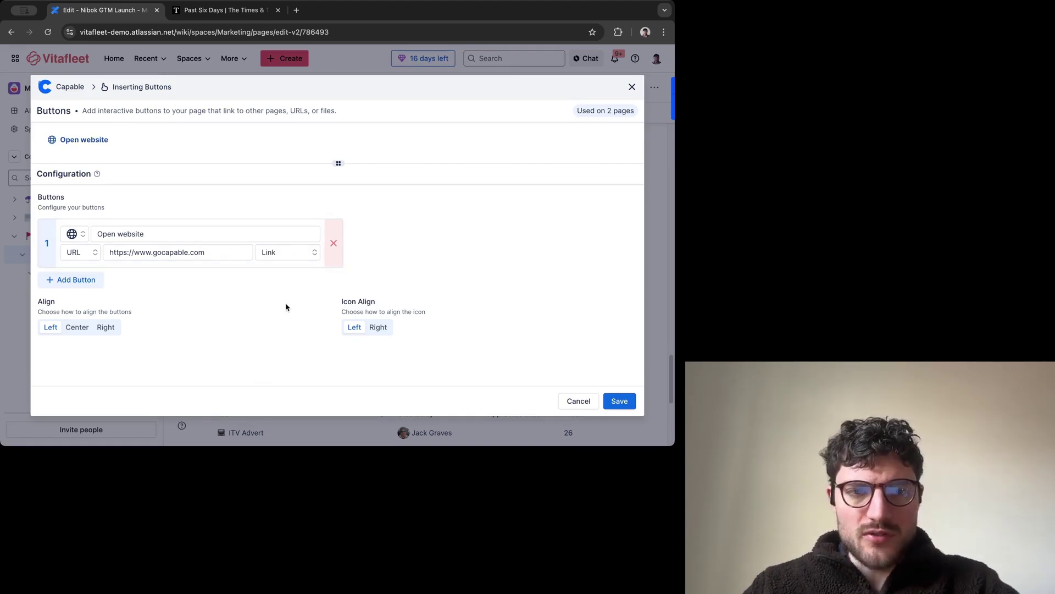
{"action": "left_click", "coordinate": [291, 255]}
{"action": "left_click", "coordinate": [297, 269]}
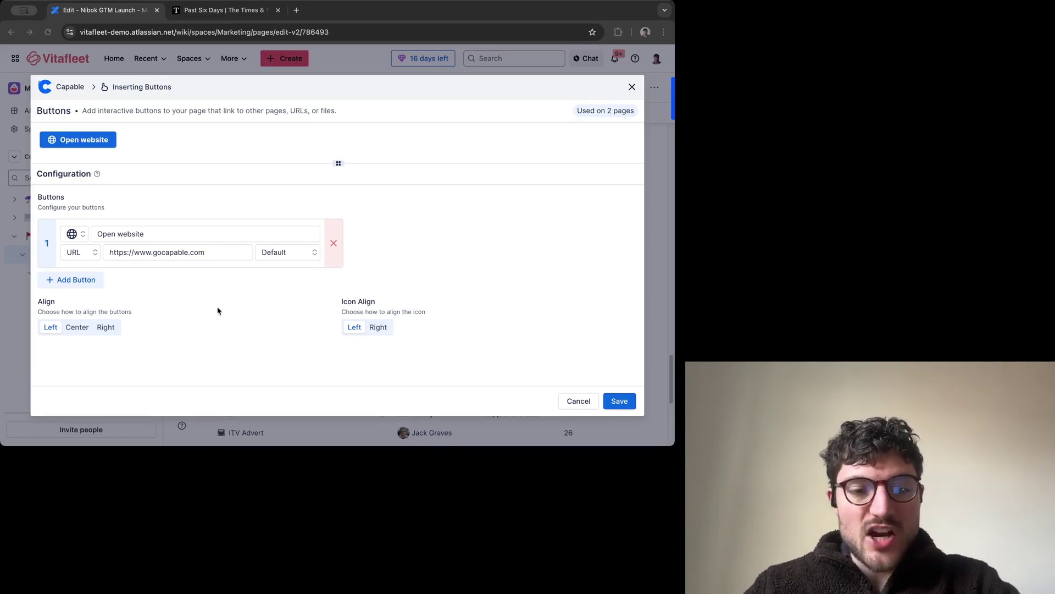
Replace the first button's 'Open website' label with 'Time Magazine'
{"action": "left_click", "coordinate": [154, 234]}
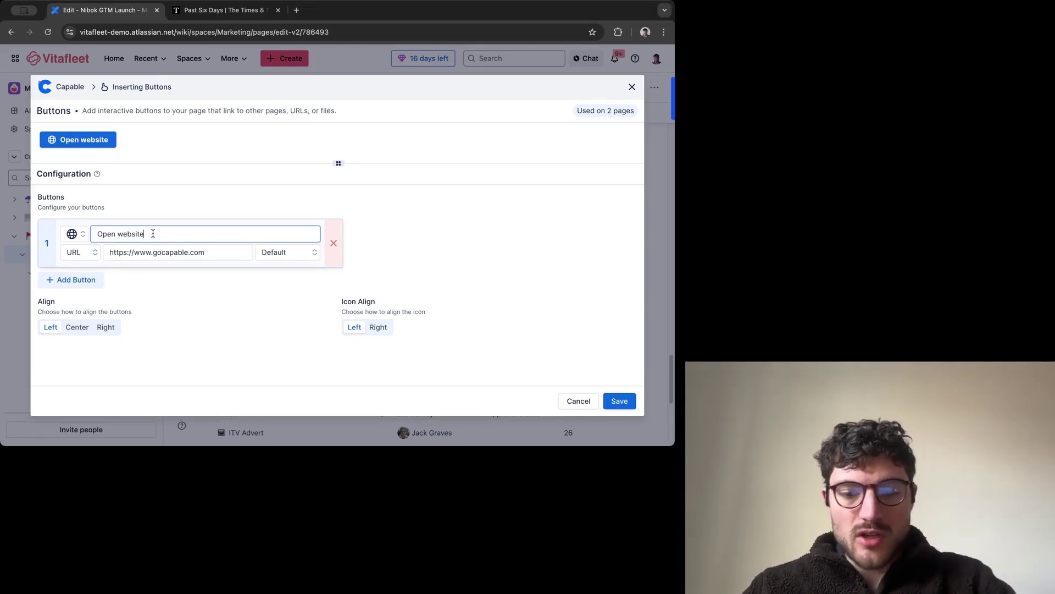
{"action": "key", "text": "BackSpace"}
{"action": "key", "text": "BackSpace"}
{"action": "key", "text": "BackSpace"}
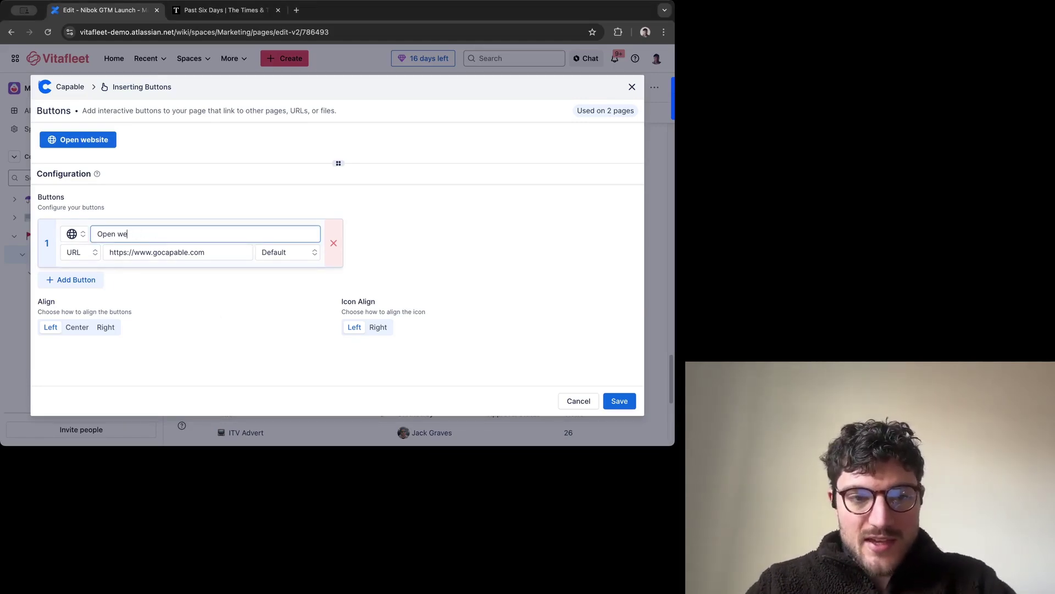
{"action": "key", "text": "BackSpace"}
{"action": "key", "text": "BackSpace"}
{"action": "key", "text": "BackSpace"}
{"action": "type", "text": "Time "}
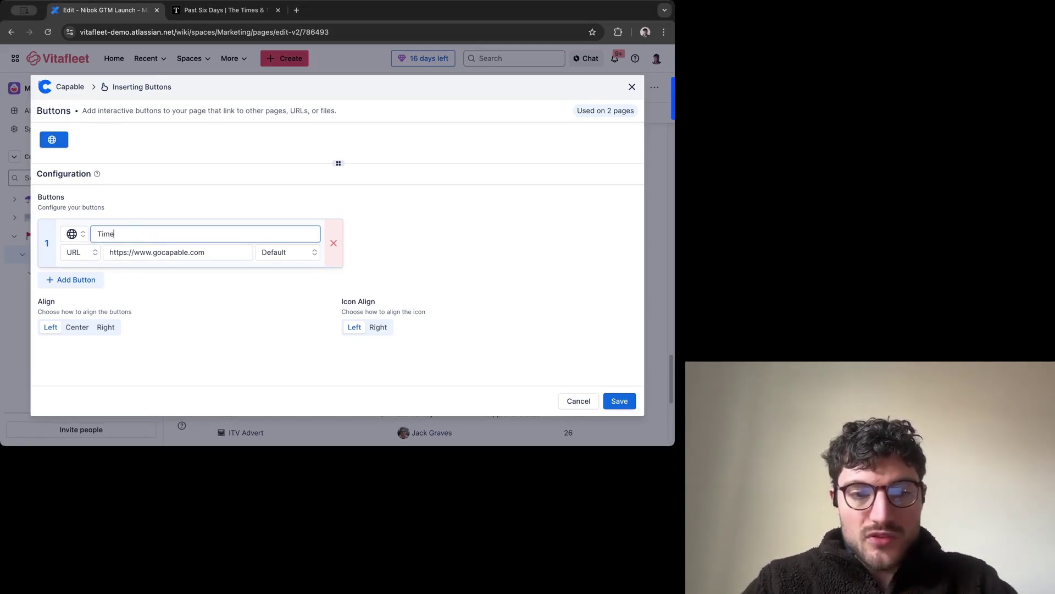
{"action": "type", "text": "Maga"}
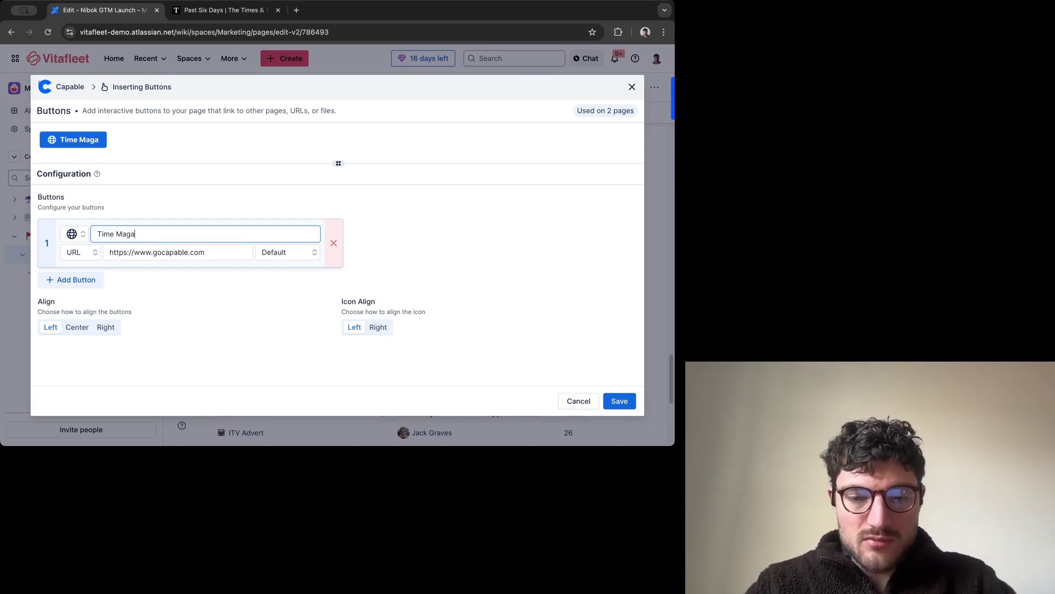
{"action": "type", "text": "zine"}
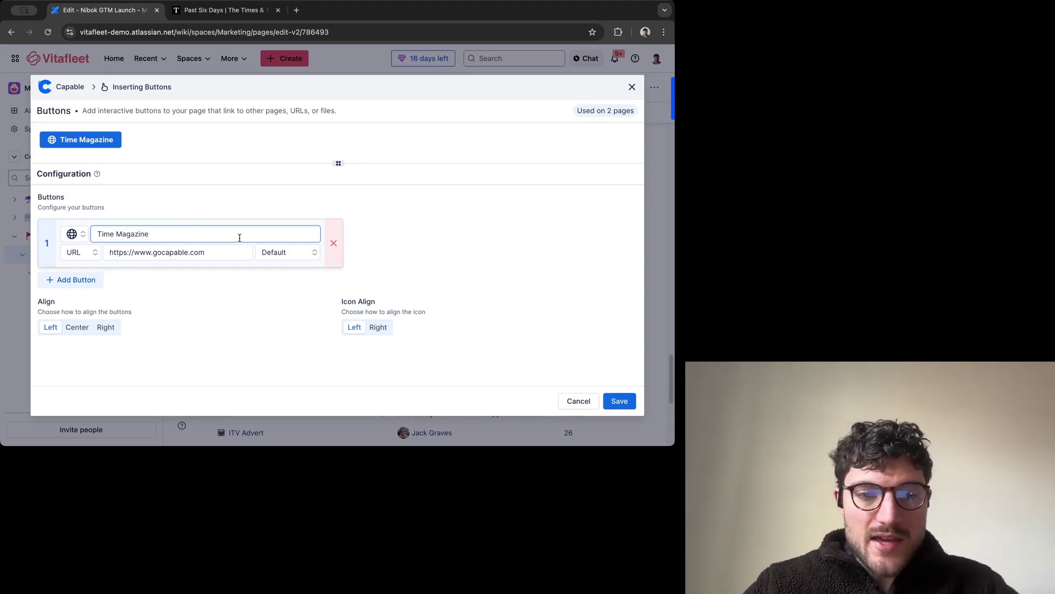
Link the Time Magazine button to the Confluence page Time Magazine Copy
{"action": "left_click", "coordinate": [78, 256]}
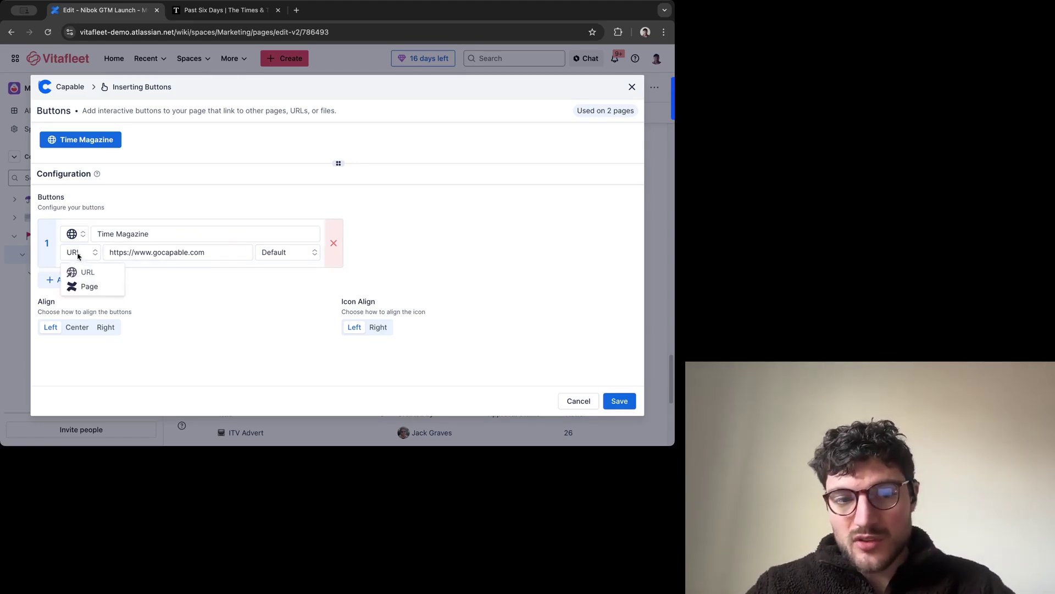
{"action": "left_click", "coordinate": [85, 286]}
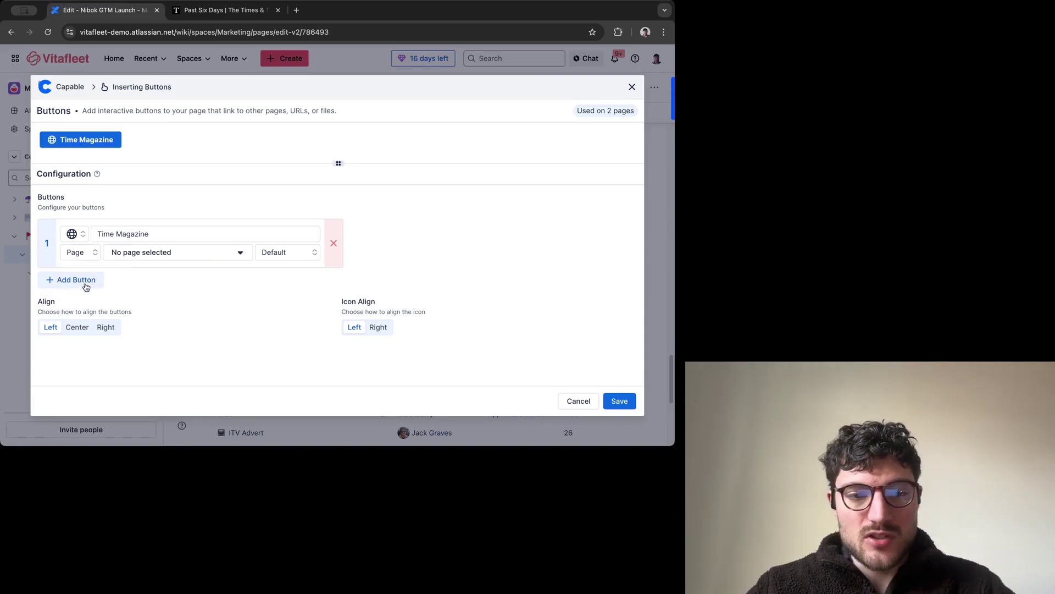
{"action": "left_click", "coordinate": [184, 257]}
{"action": "type", "text": "Time"}
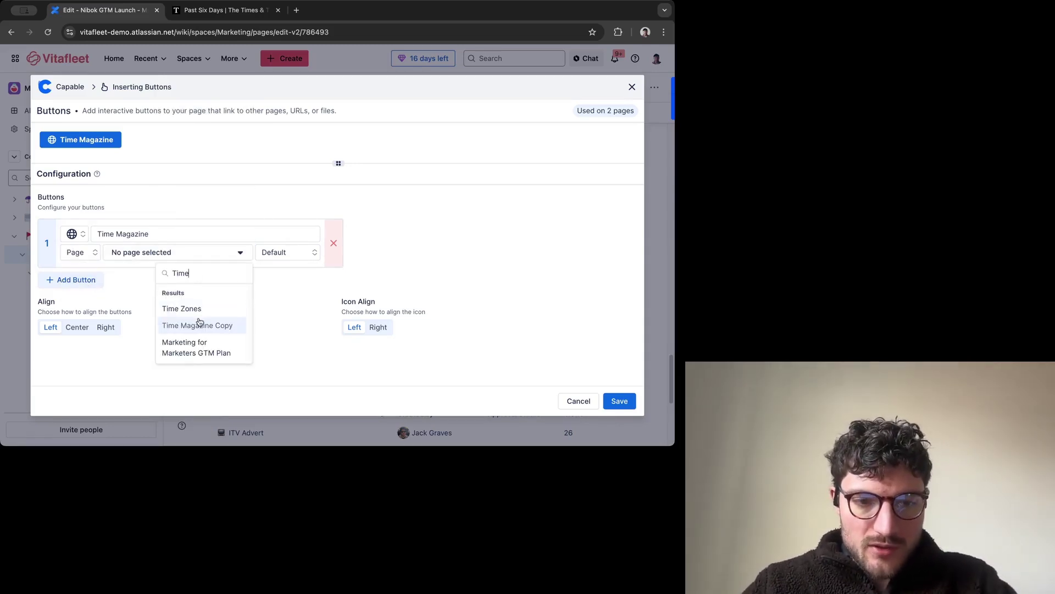
{"action": "left_click", "coordinate": [201, 323]}
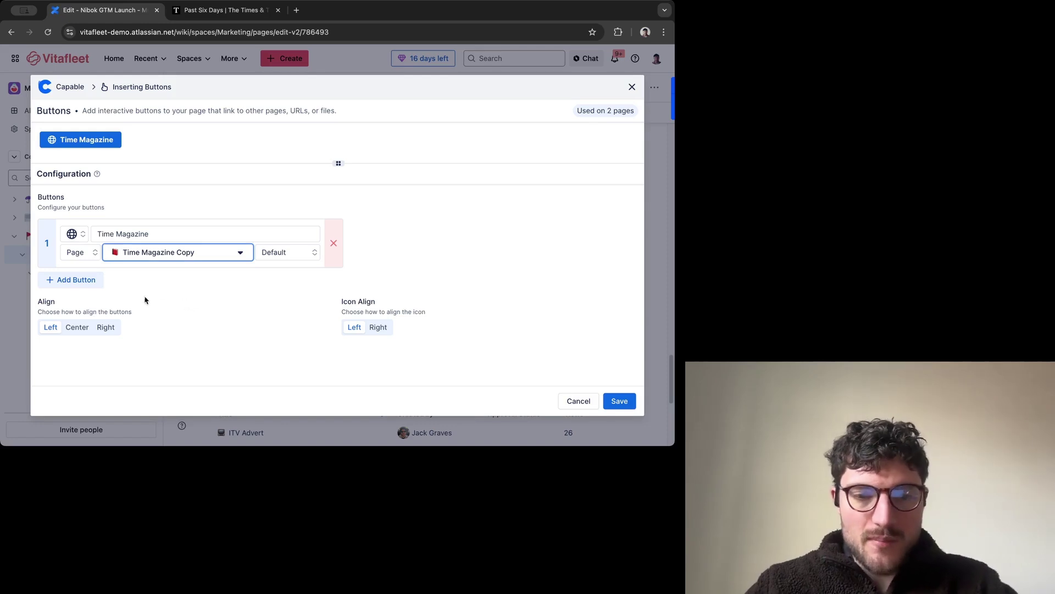
{"action": "left_click", "coordinate": [200, 307]}
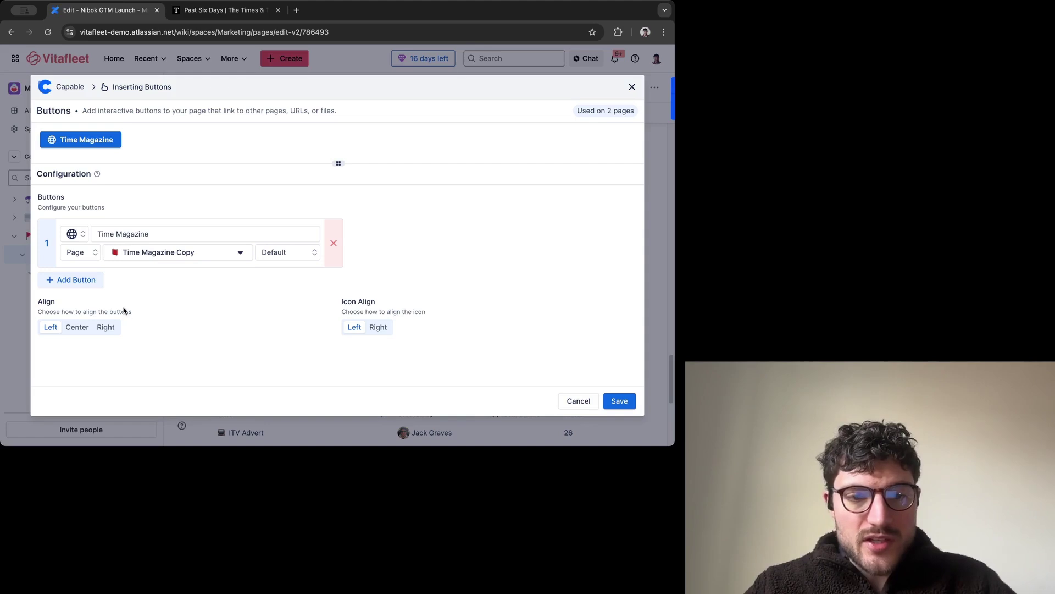
Give the Time Magazine button a file icon and add a second button
{"action": "left_click", "coordinate": [80, 236]}
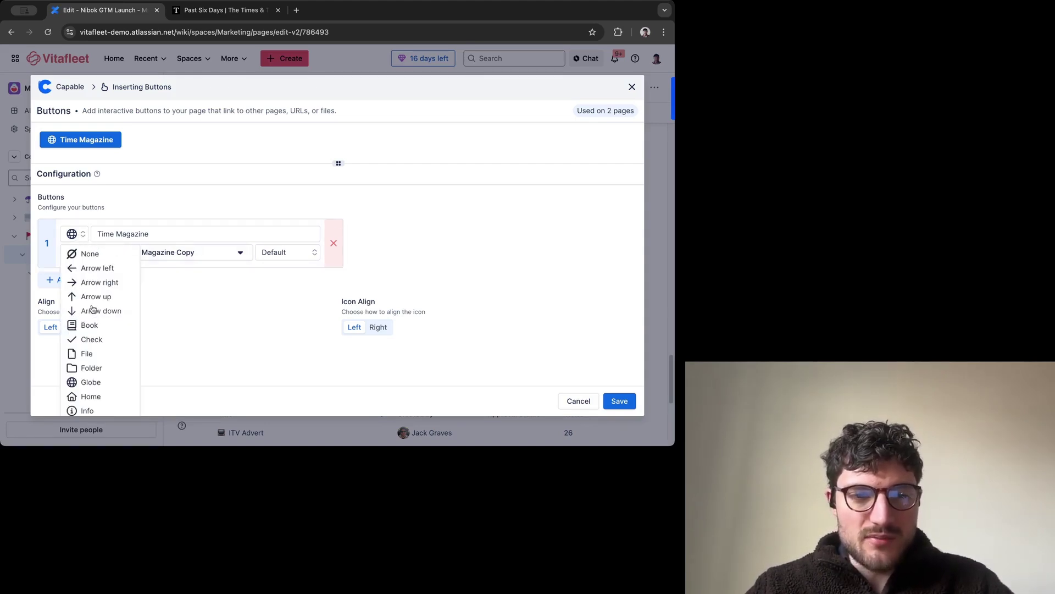
{"action": "scroll", "coordinate": [98, 317], "scroll_direction": "down", "scroll_amount": 2}
{"action": "scroll", "coordinate": [98, 315], "scroll_direction": "up", "scroll_amount": 1}
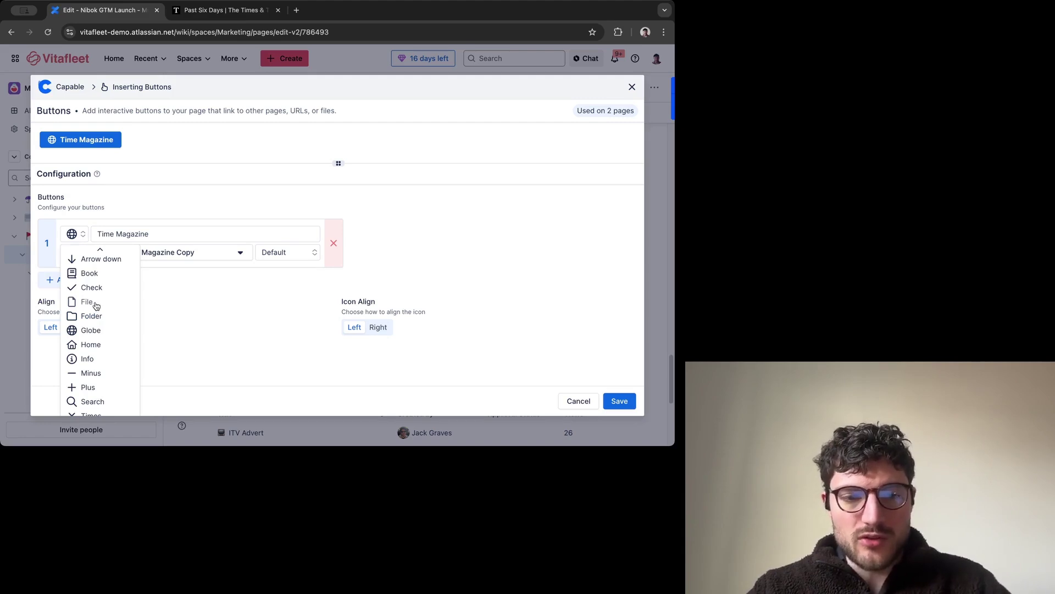
{"action": "left_click", "coordinate": [87, 301]}
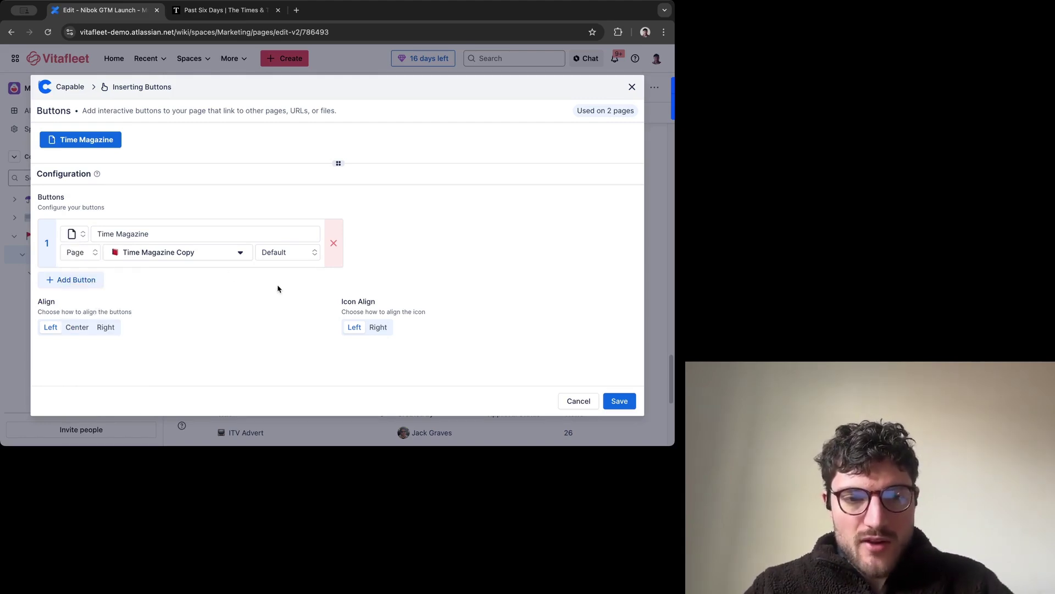
{"action": "left_click", "coordinate": [78, 283]}
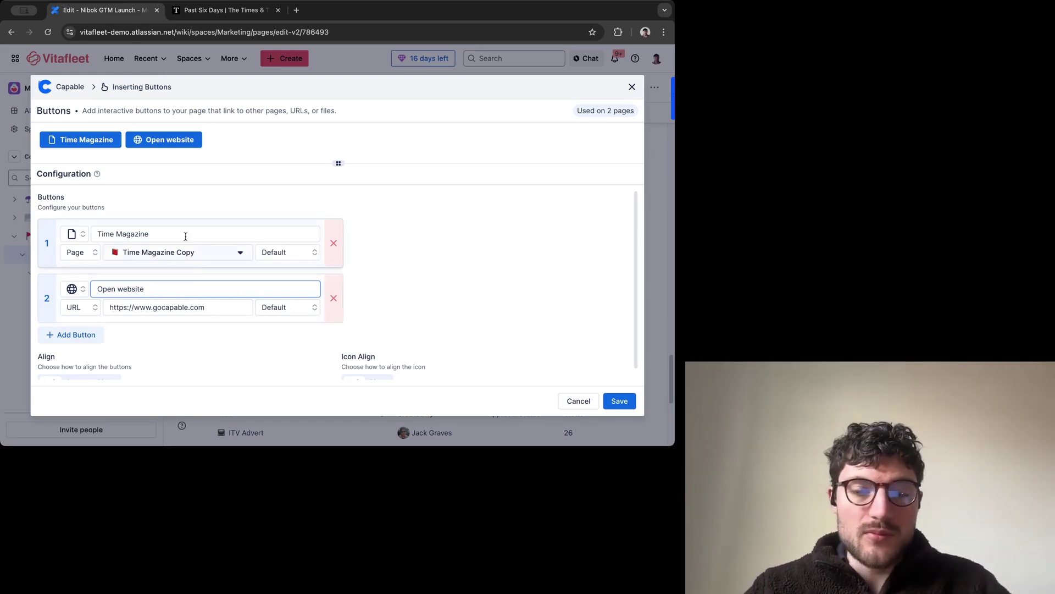
{"action": "left_click", "coordinate": [217, 12]}
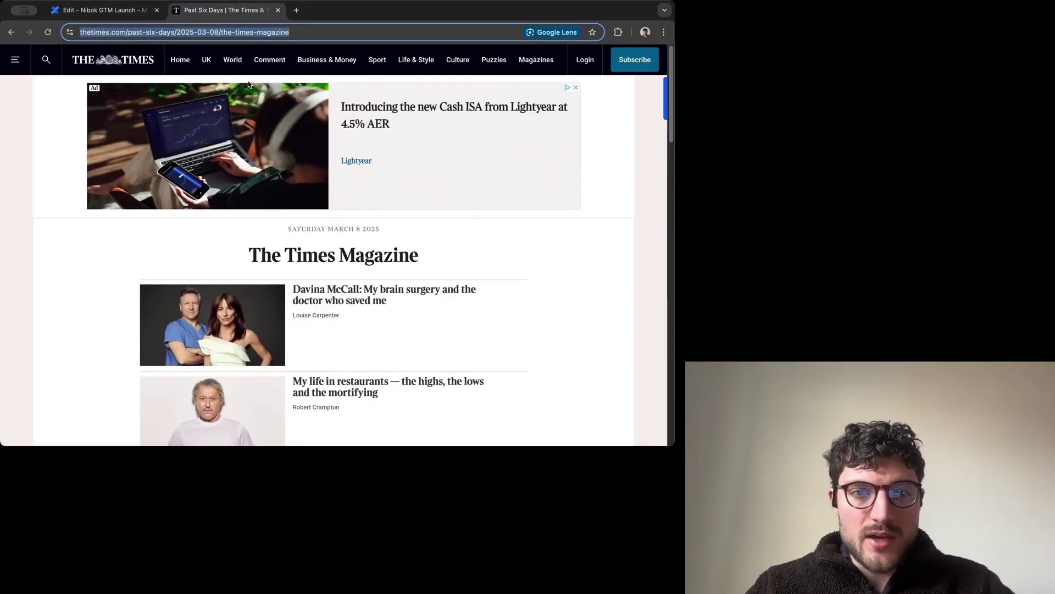
{"action": "left_click", "coordinate": [119, 19]}
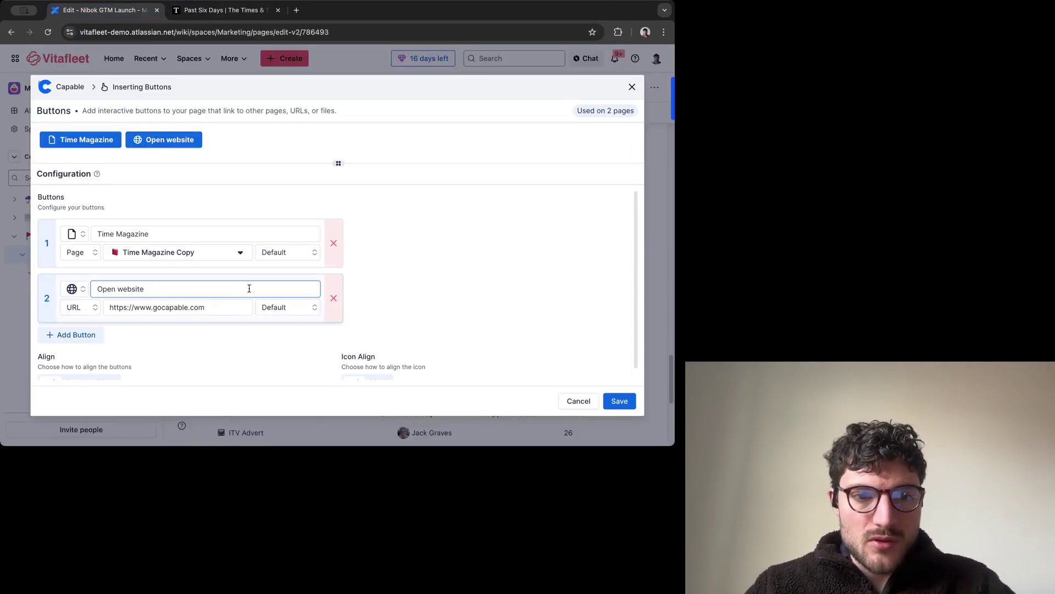
{"action": "left_click", "coordinate": [209, 330]}
{"action": "left_click", "coordinate": [219, 306]}
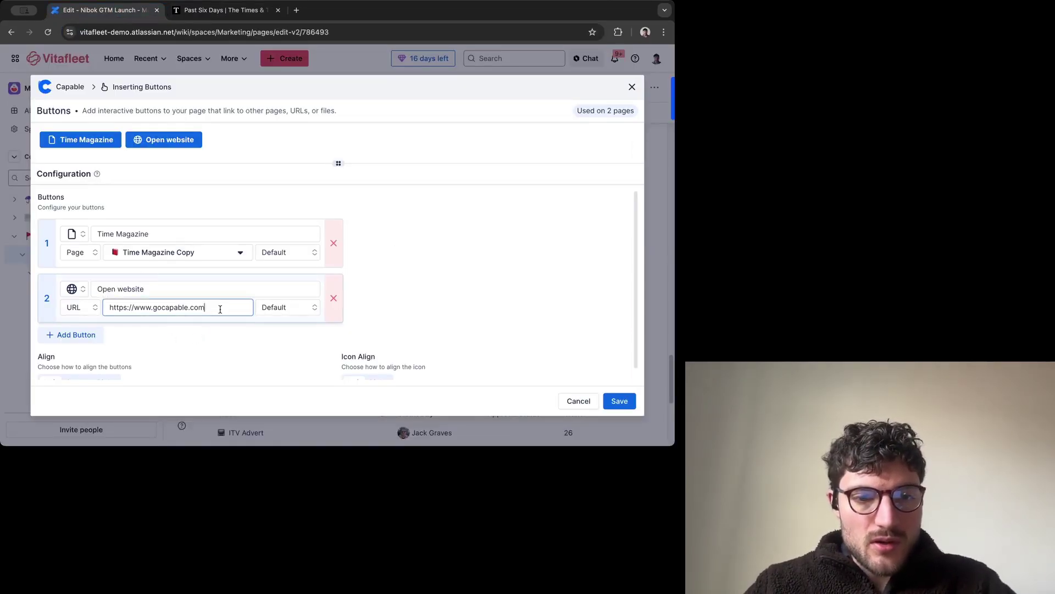
{"action": "key", "text": "ctrl+a"}
{"action": "type", "text": "https://www.thetimes.com/past-six-days/2025-03-08/the-times-magazine"}
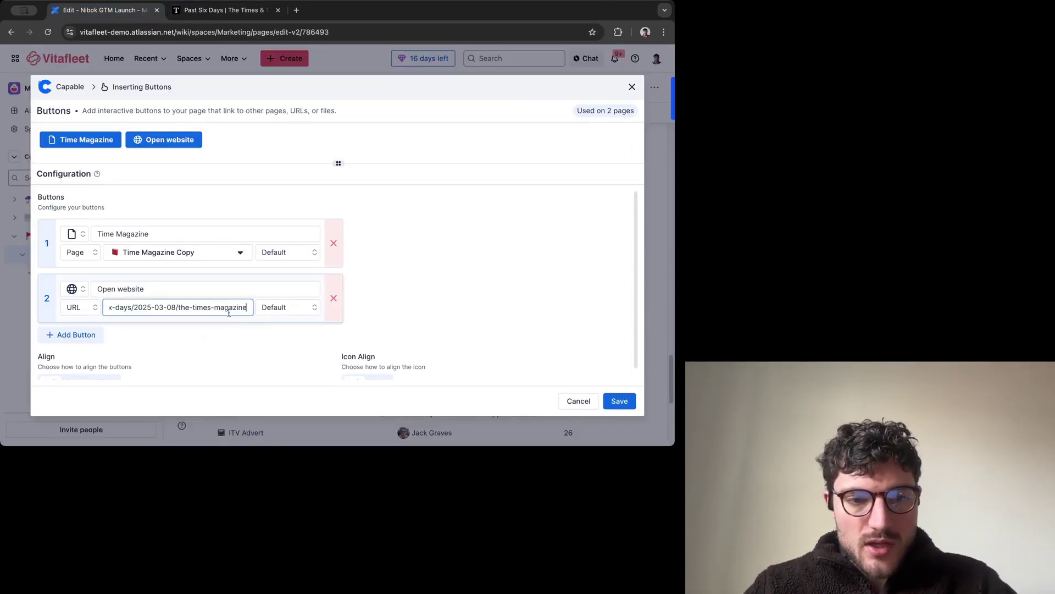
Rename the second button 'Time Magazine Website' and give it the Outline style
{"action": "left_click", "coordinate": [175, 292]}
{"action": "key", "text": "ctrl+a"}
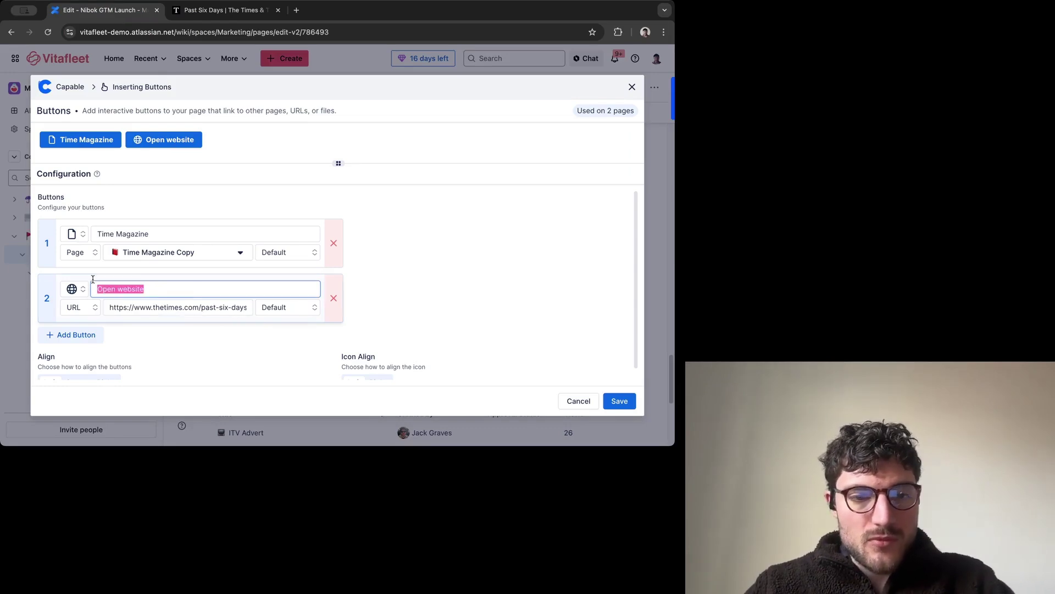
{"action": "type", "text": "Time M"}
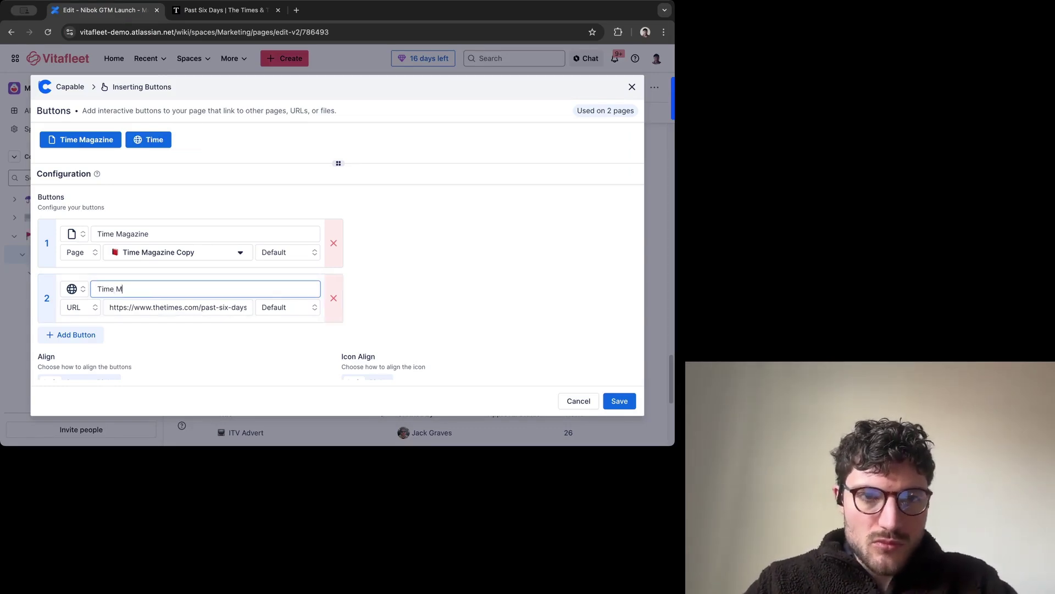
{"action": "type", "text": "agazine Website"}
{"action": "left_click", "coordinate": [301, 312]}
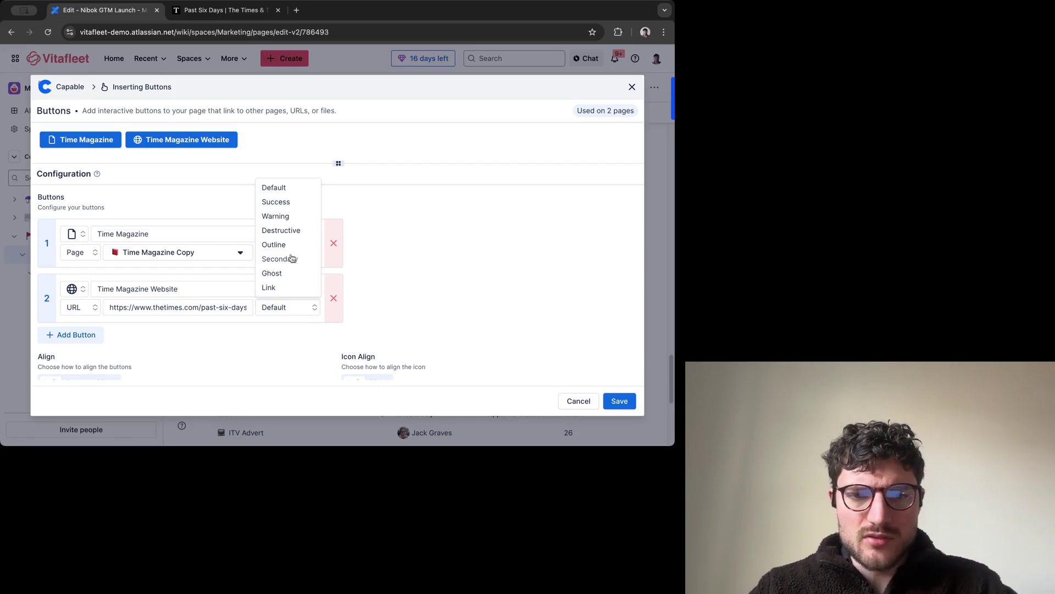
{"action": "left_click", "coordinate": [283, 287]}
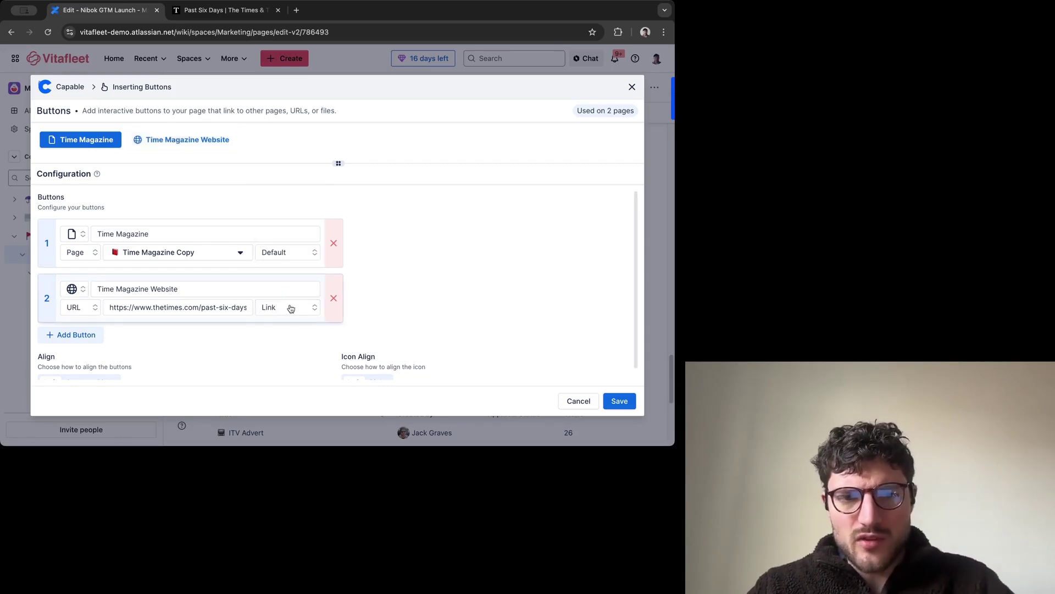
{"action": "left_click", "coordinate": [289, 306]}
{"action": "left_click", "coordinate": [276, 242]}
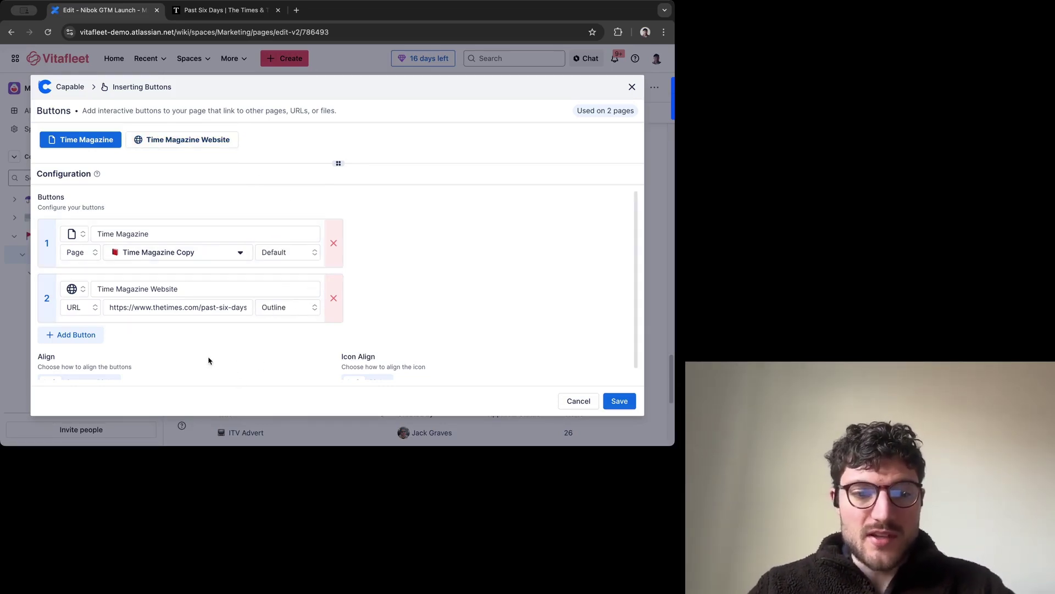
{"action": "scroll", "coordinate": [165, 347], "scroll_direction": "down", "scroll_amount": 1}
Add a third page-type button with a file icon, named 'Logistics Cooy'
{"action": "left_click", "coordinate": [71, 323]}
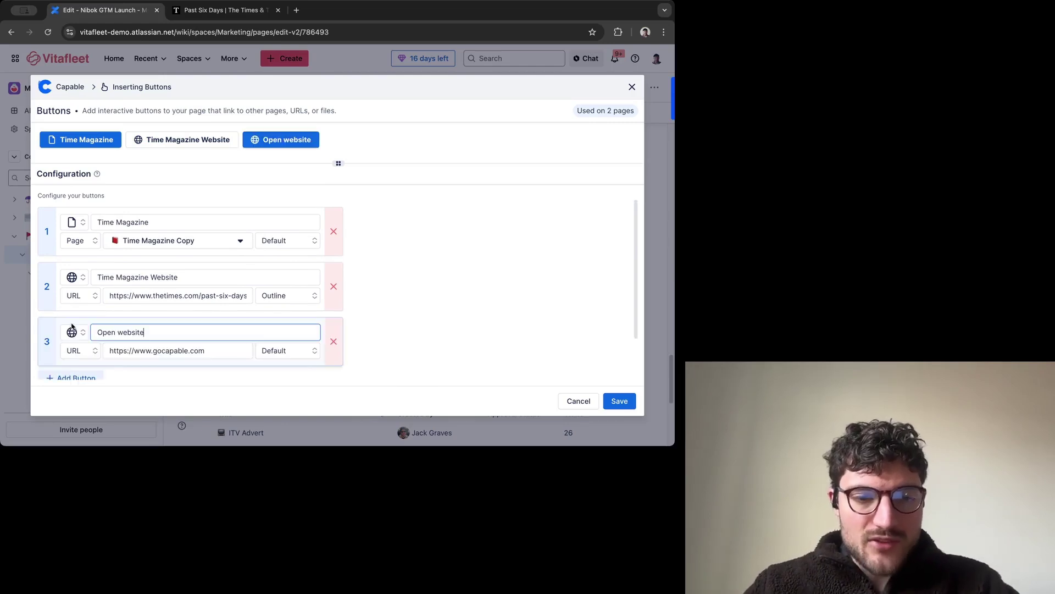
{"action": "left_click", "coordinate": [83, 352]}
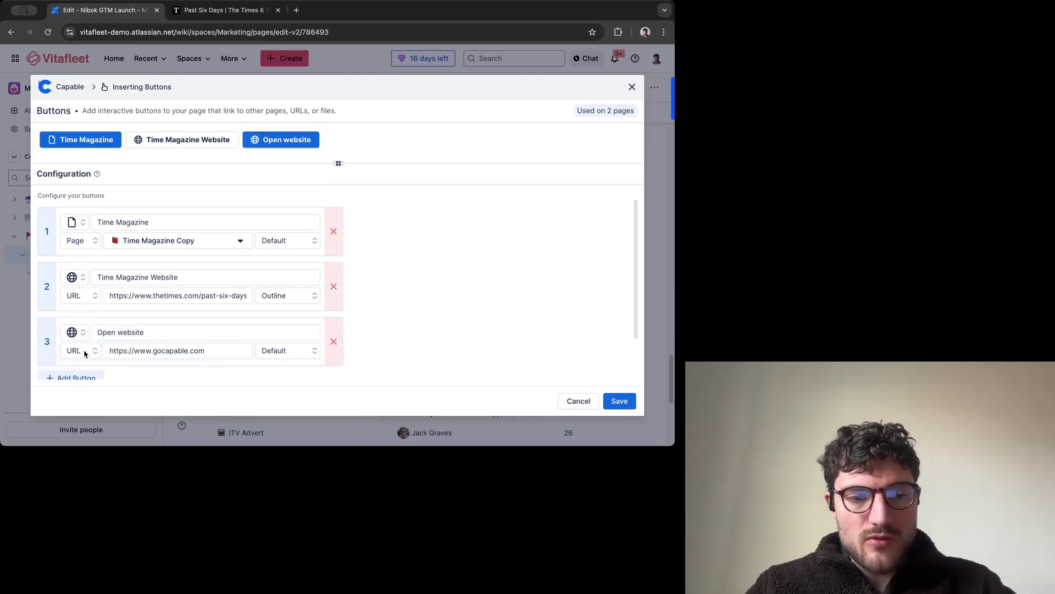
{"action": "left_click", "coordinate": [77, 385]}
{"action": "left_click", "coordinate": [84, 332]}
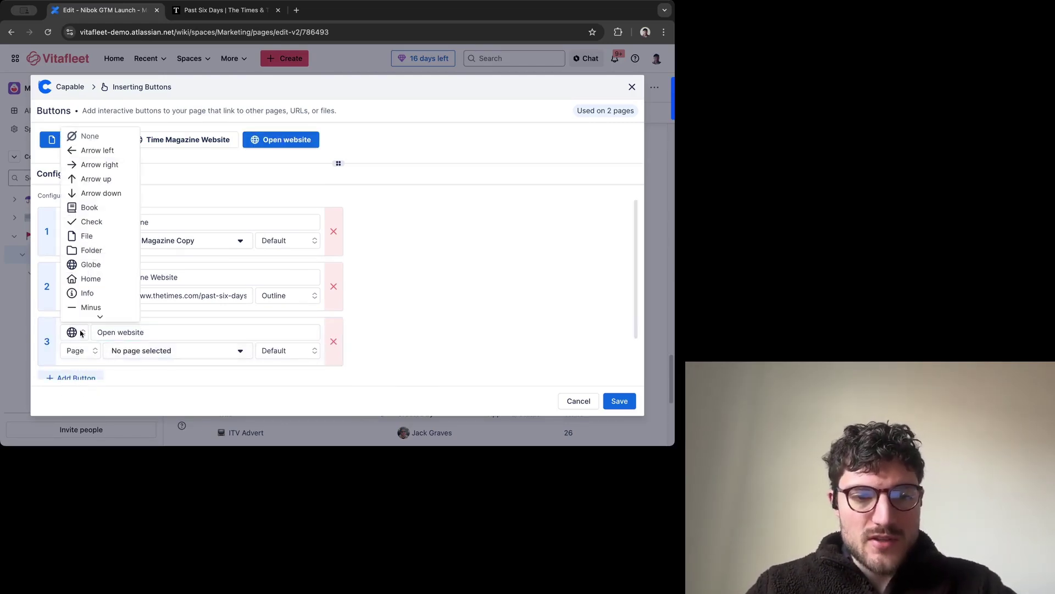
{"action": "left_click", "coordinate": [87, 242]}
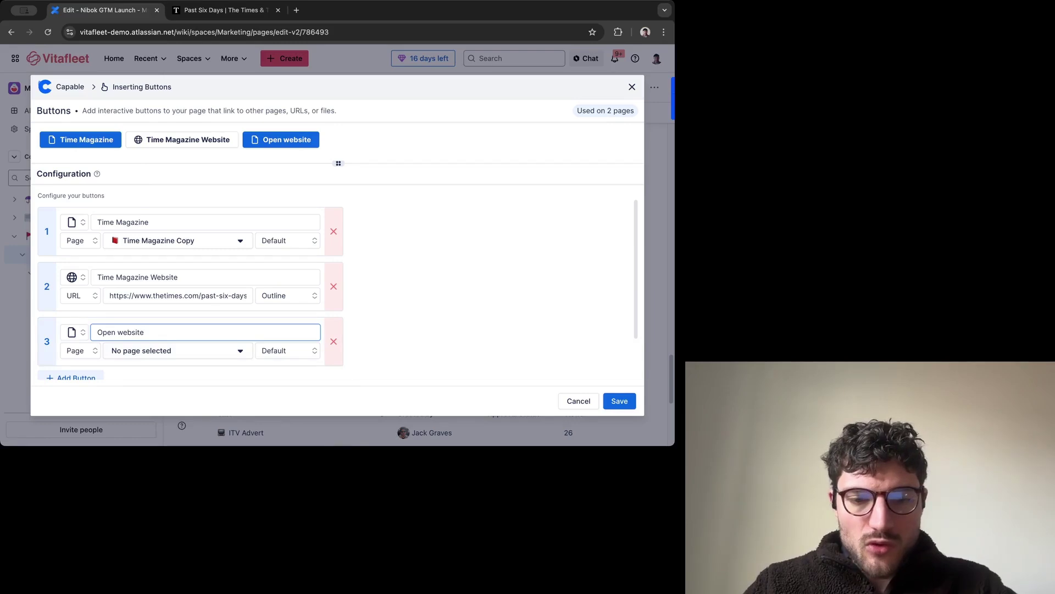
{"action": "left_click", "coordinate": [175, 332]}
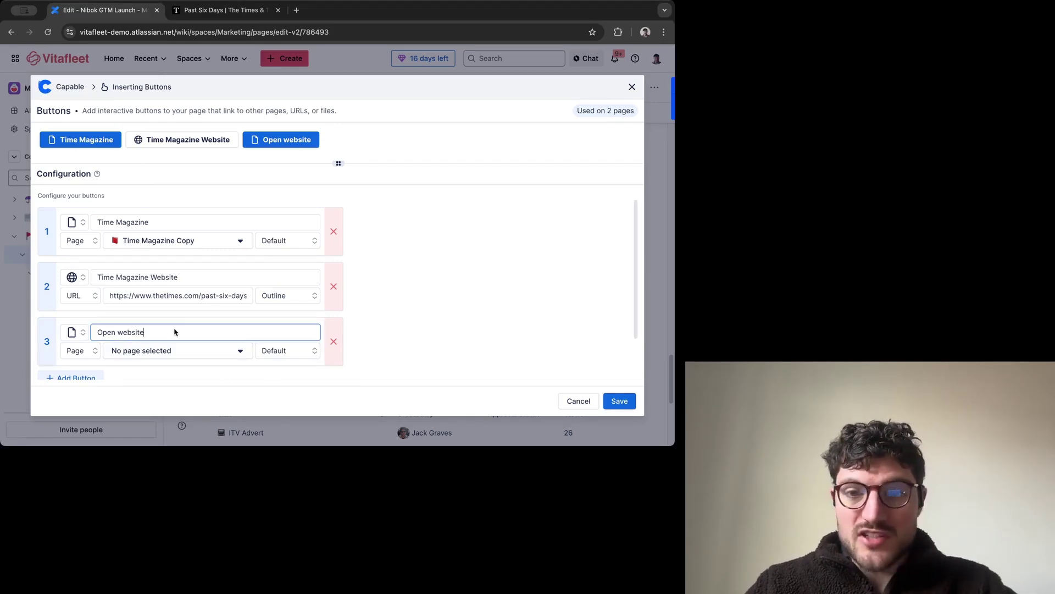
{"action": "key", "text": "super+a"}
{"action": "type", "text": "Logistics Cooy"}
Link the third button to the Logistics Weekly Copy page
{"action": "left_click", "coordinate": [159, 356]}
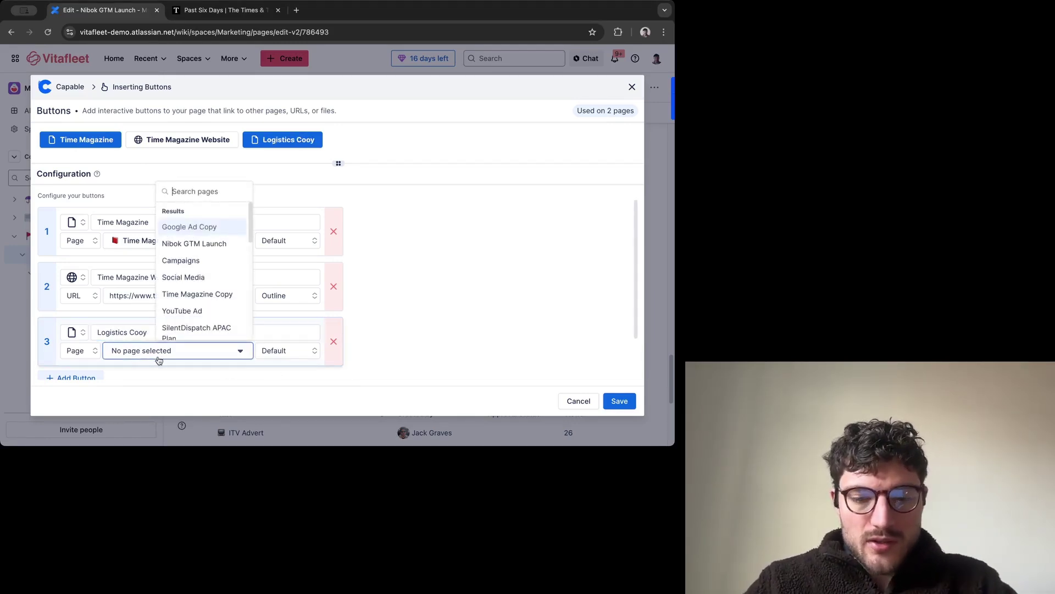
{"action": "type", "text": "lo"}
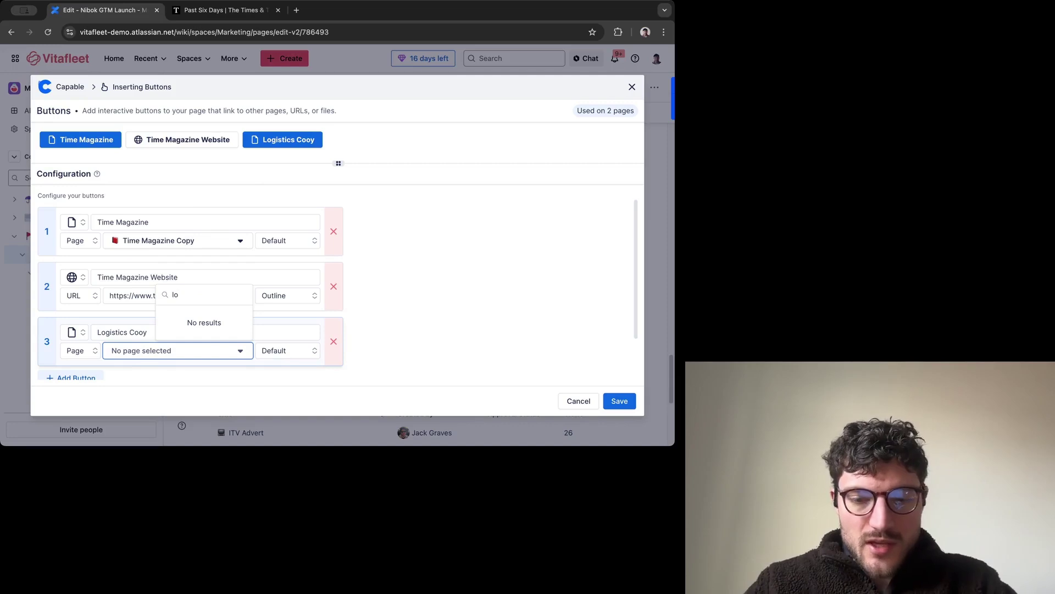
{"action": "key", "text": "BackSpace"}
{"action": "left_click", "coordinate": [207, 244]}
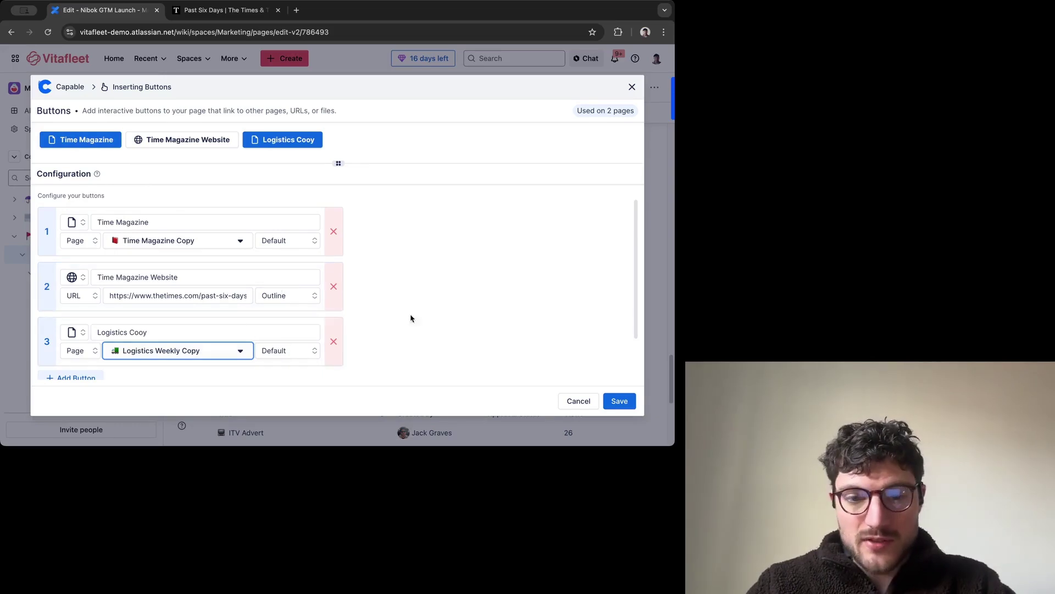
{"action": "left_click", "coordinate": [374, 310]}
Add a fourth button with a page icon for the Google Ad Copy label
{"action": "scroll", "coordinate": [374, 310], "scroll_direction": "down", "scroll_amount": 2}
{"action": "left_click", "coordinate": [90, 327]}
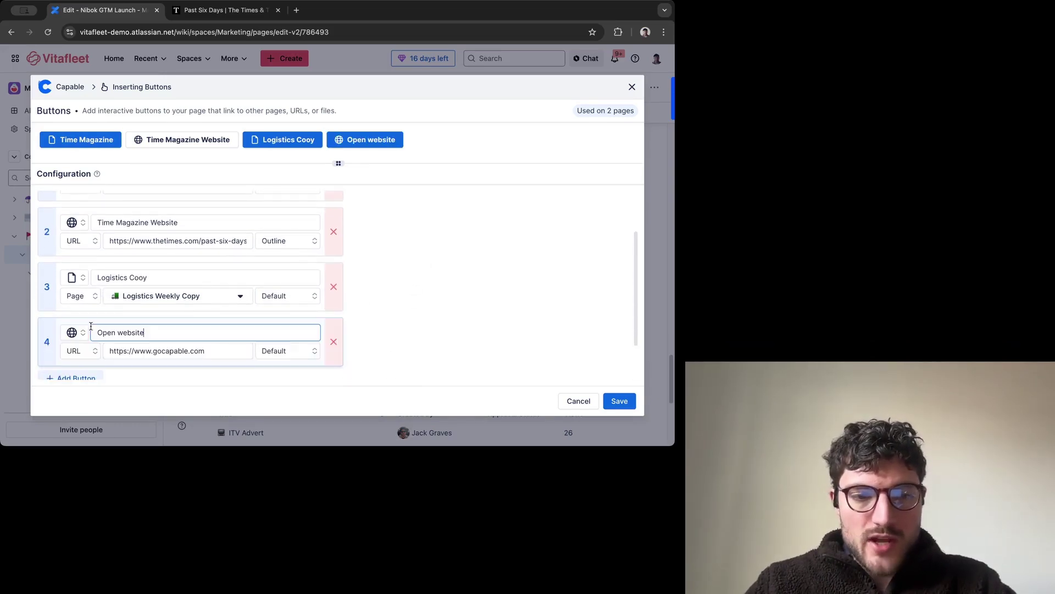
{"action": "left_click", "coordinate": [168, 368]}
{"action": "left_click", "coordinate": [75, 329]}
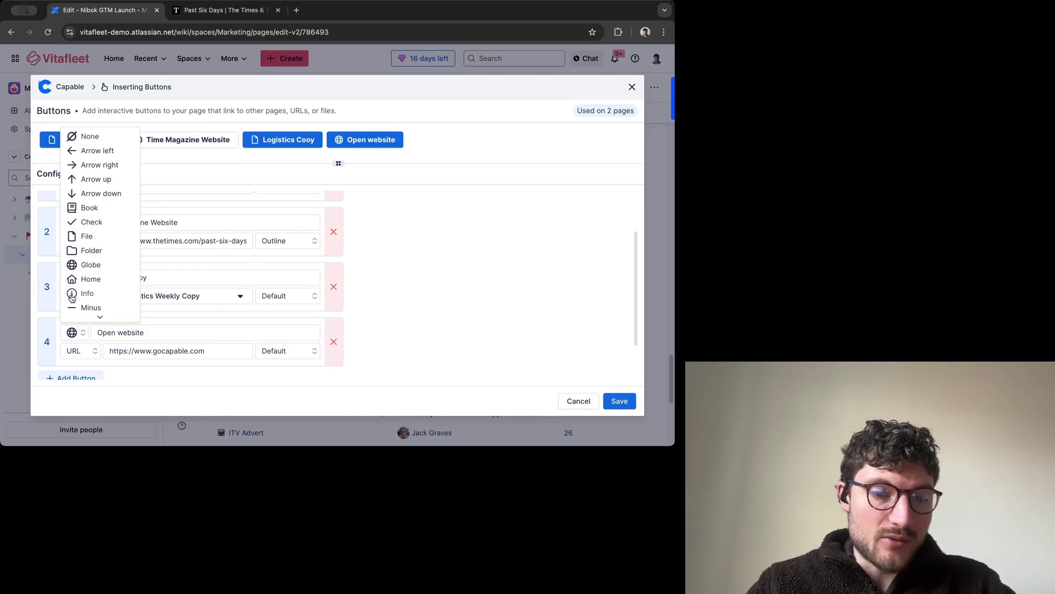
{"action": "left_click", "coordinate": [88, 247]}
{"action": "left_click", "coordinate": [155, 331]}
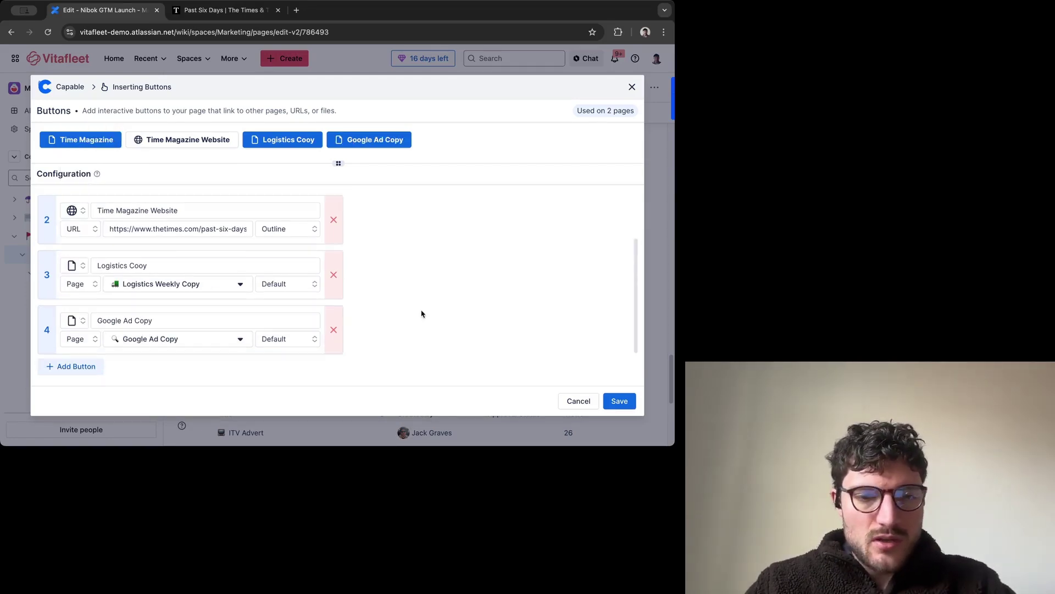
{"action": "scroll", "coordinate": [424, 311], "scroll_direction": "down", "scroll_amount": 1}
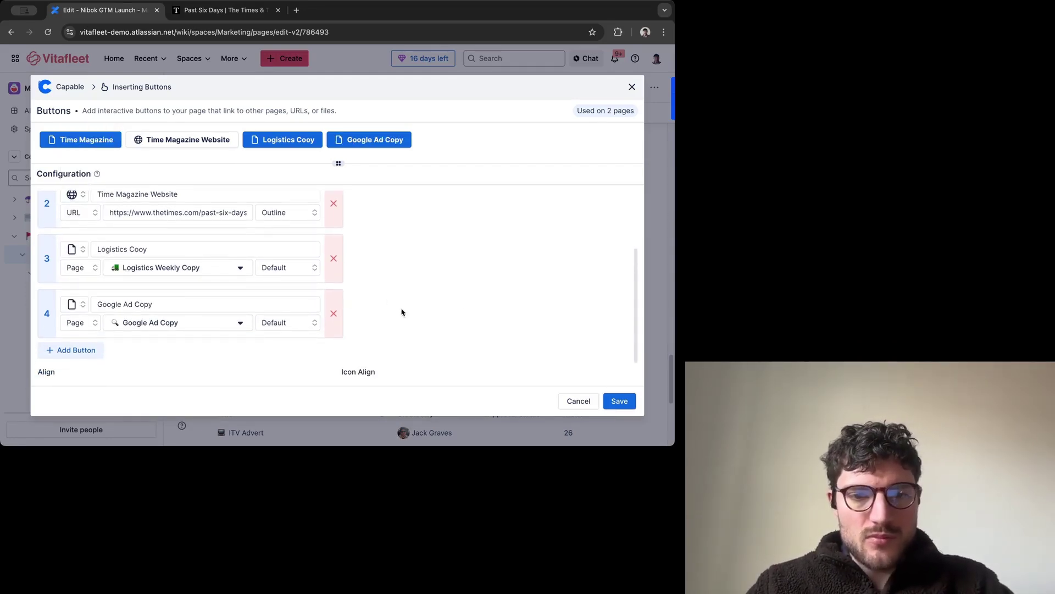
{"action": "scroll", "coordinate": [330, 346], "scroll_direction": "down", "scroll_amount": 2}
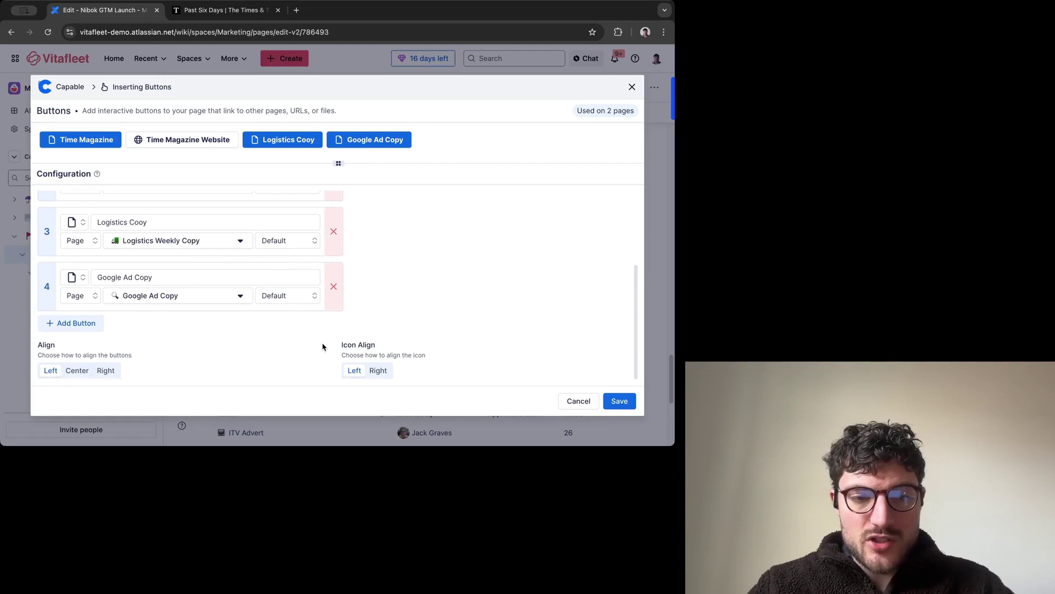
{"action": "left_click", "coordinate": [78, 371]}
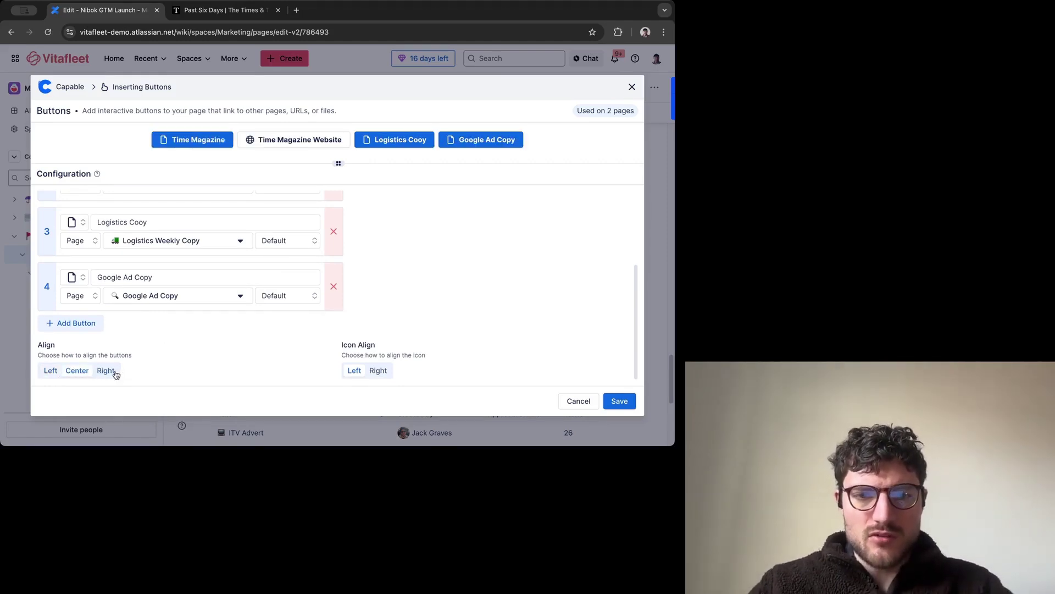
{"action": "left_click", "coordinate": [106, 371]}
{"action": "left_click", "coordinate": [49, 372]}
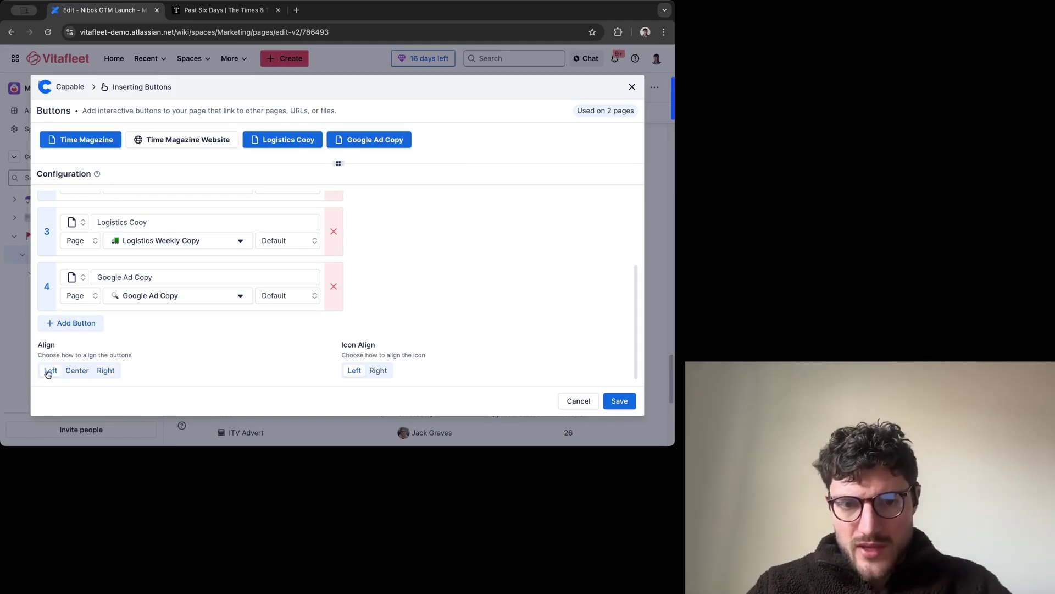
{"action": "left_click", "coordinate": [370, 373]}
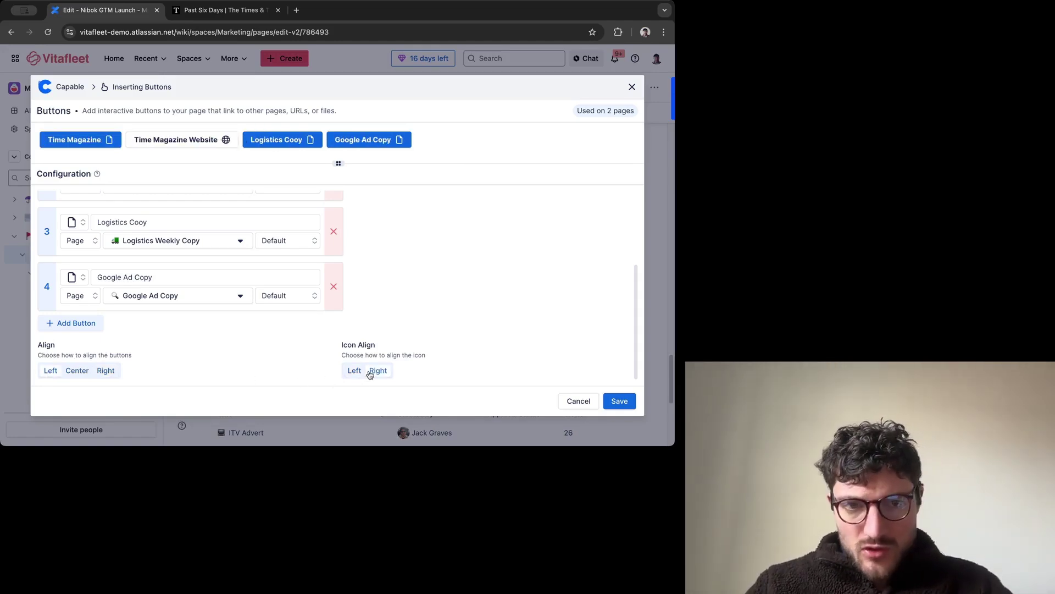
{"action": "left_click", "coordinate": [363, 373]}
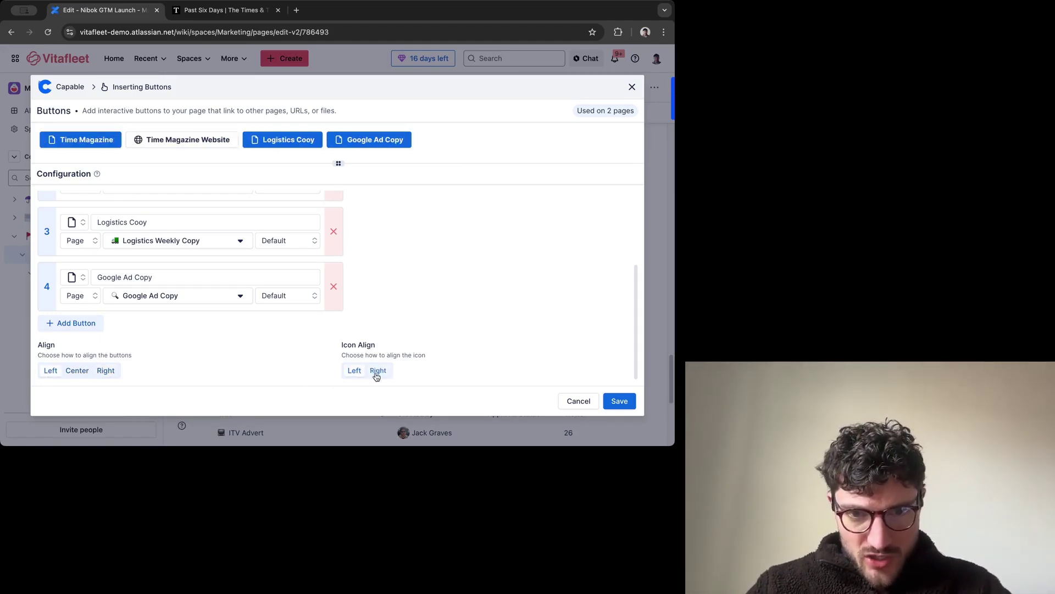
{"action": "left_click", "coordinate": [378, 371]}
{"action": "left_click", "coordinate": [349, 374]}
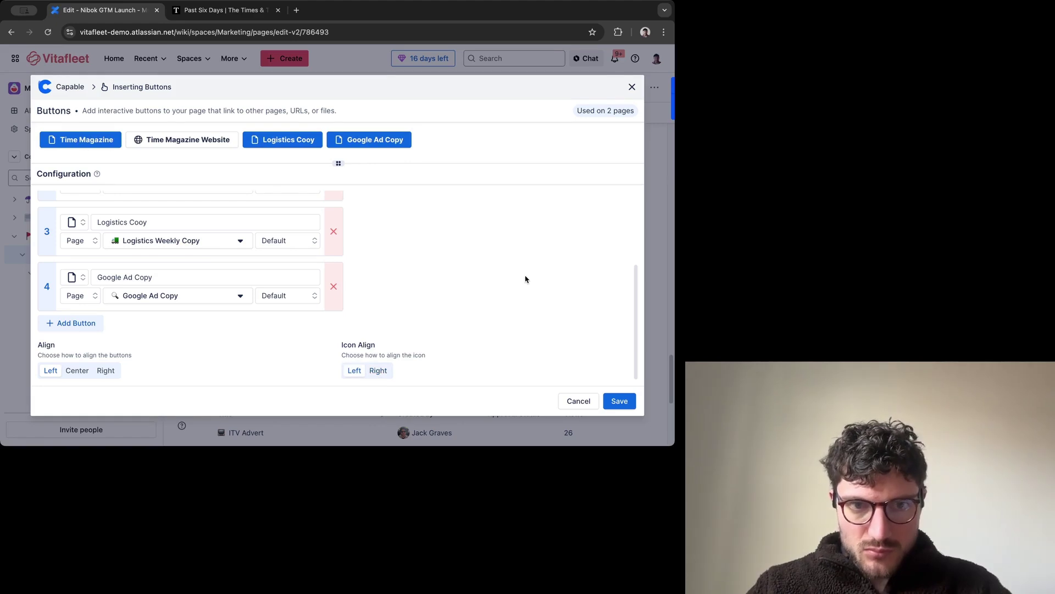
{"action": "scroll", "coordinate": [457, 275], "scroll_direction": "up", "scroll_amount": 5}
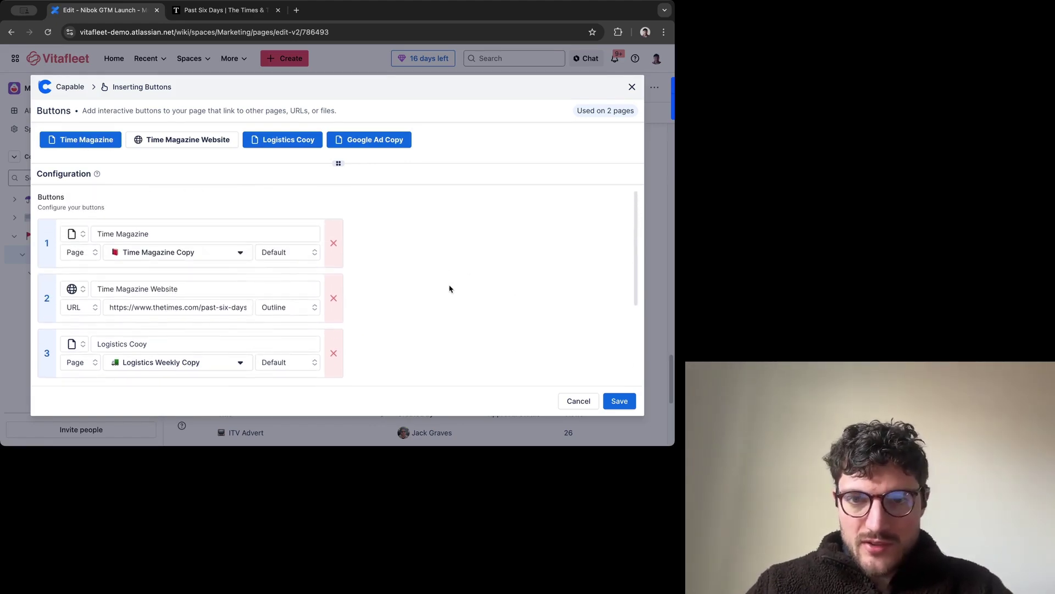
{"action": "scroll", "coordinate": [577, 357], "scroll_direction": "down", "scroll_amount": 5}
Save the four-button block and update the Nibok GTM Launch page, viewing its Copy section
{"action": "left_click", "coordinate": [618, 405]}
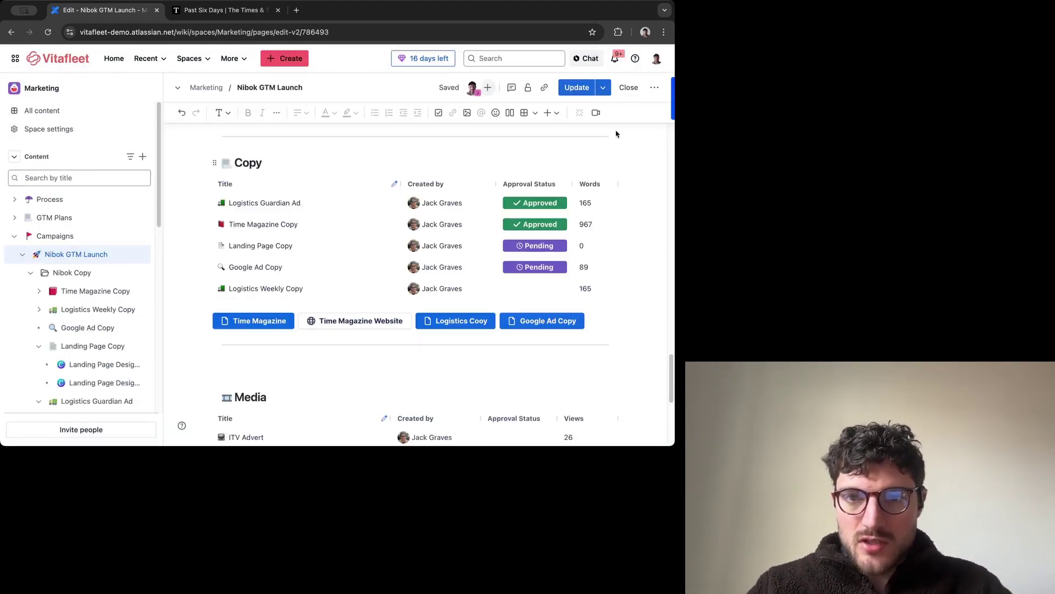
{"action": "left_click", "coordinate": [579, 89]}
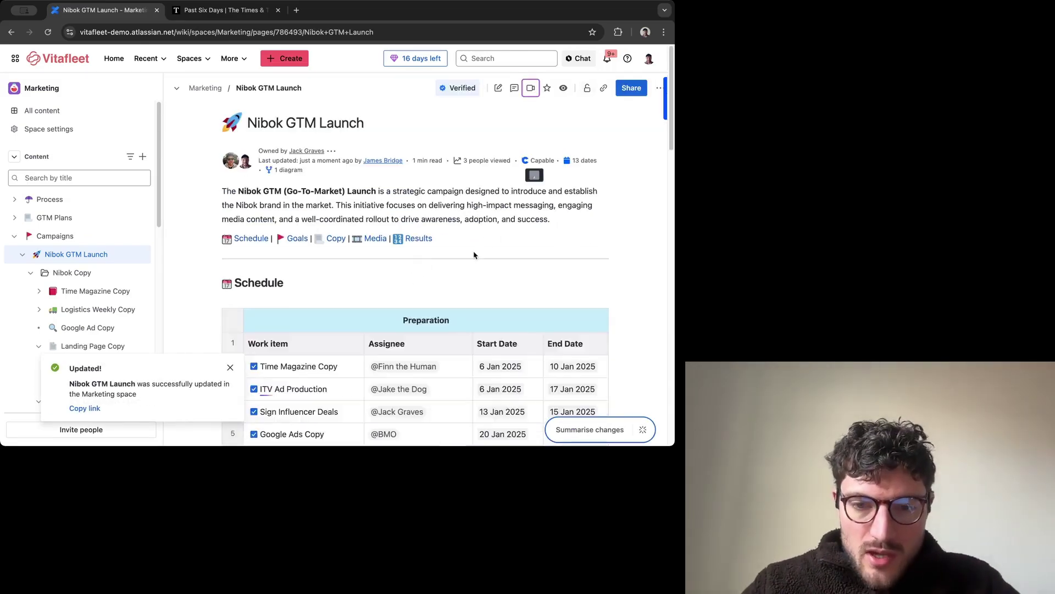
{"action": "scroll", "coordinate": [474, 255], "scroll_direction": "down", "scroll_amount": 10}
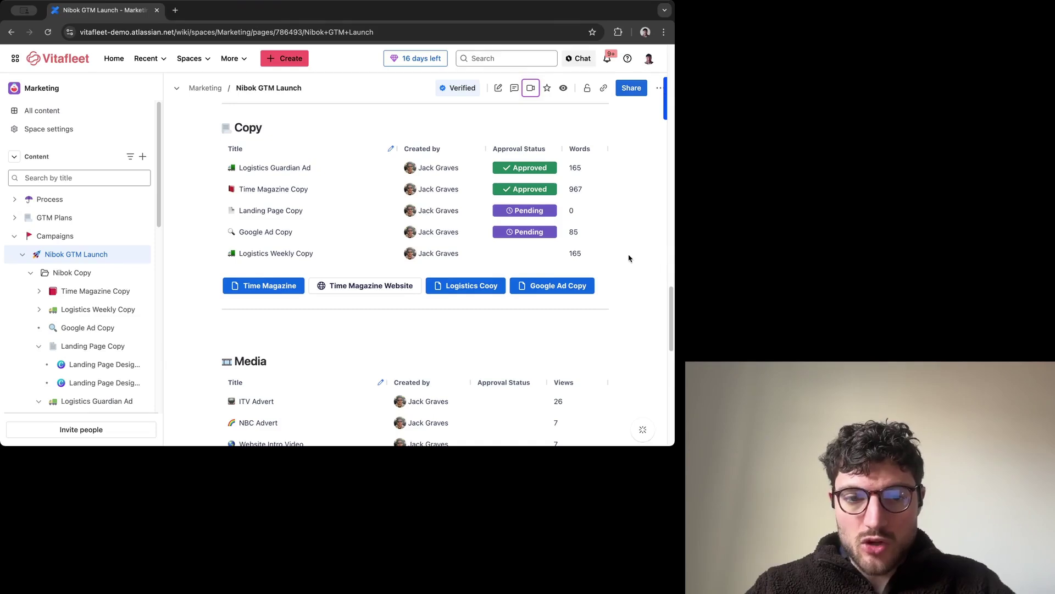
Test the Time Magazine, Logistics Cooy and Google Ad Copy buttons, returning to the launch page each time
{"action": "left_click", "coordinate": [278, 287]}
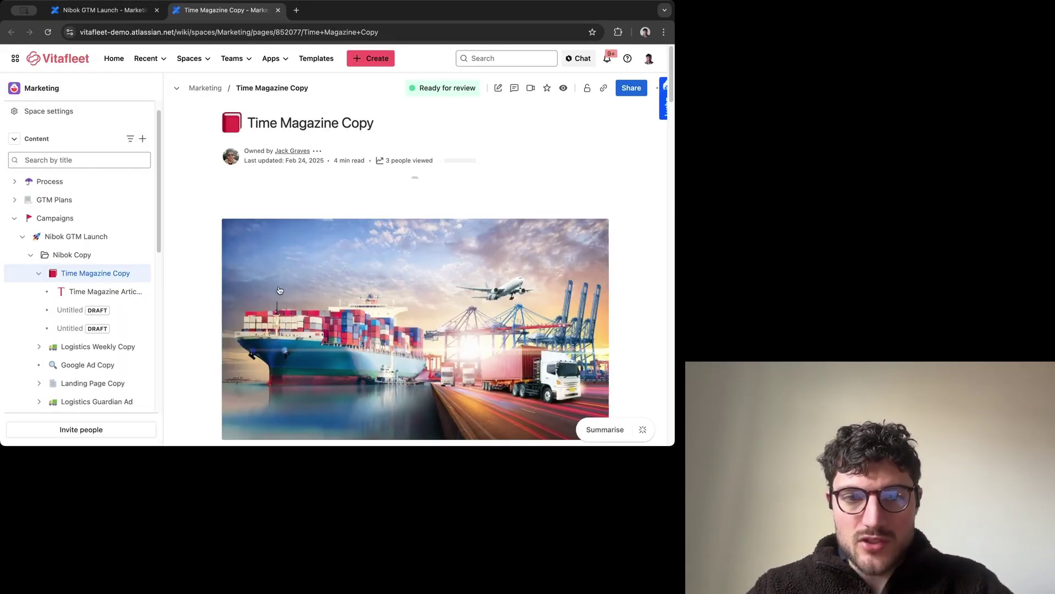
{"action": "scroll", "coordinate": [172, 125], "scroll_direction": "down", "scroll_amount": 5}
{"action": "key", "text": "ctrl+shift+Tab"}
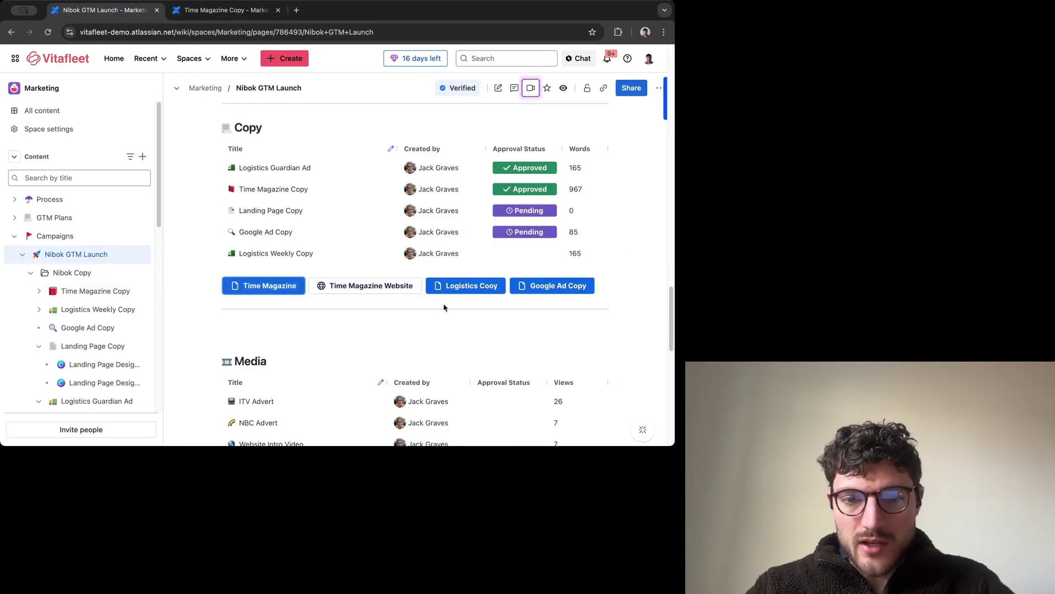
{"action": "left_click", "coordinate": [462, 288]}
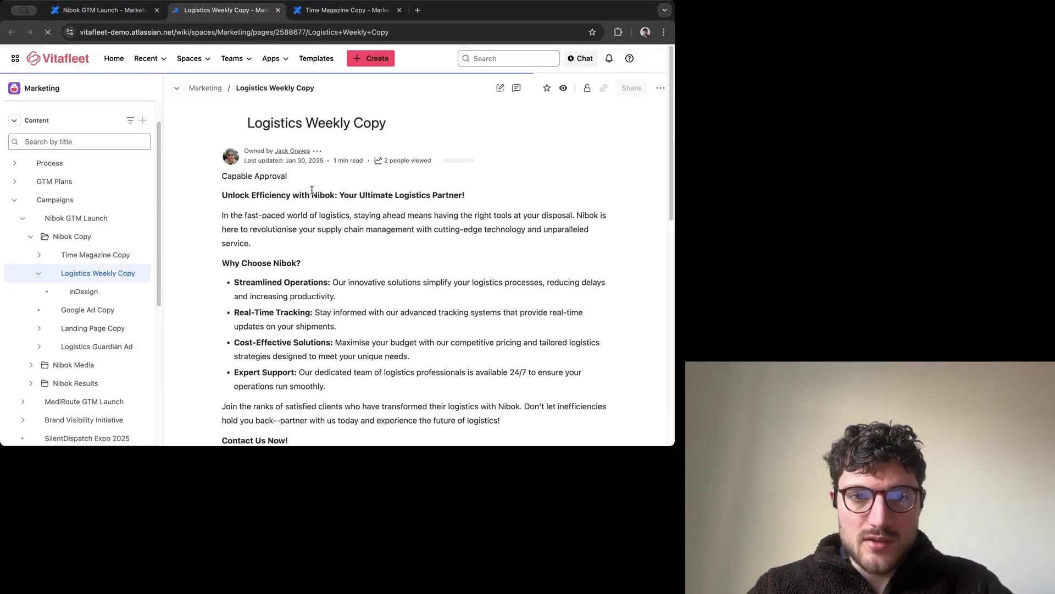
{"action": "left_click", "coordinate": [105, 10]}
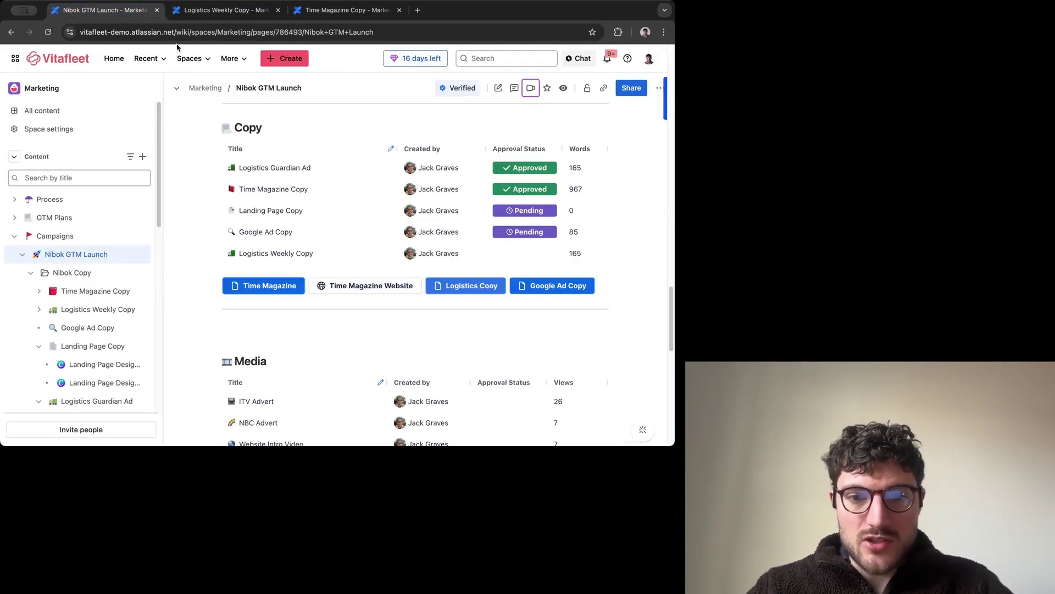
{"action": "left_click", "coordinate": [578, 291]}
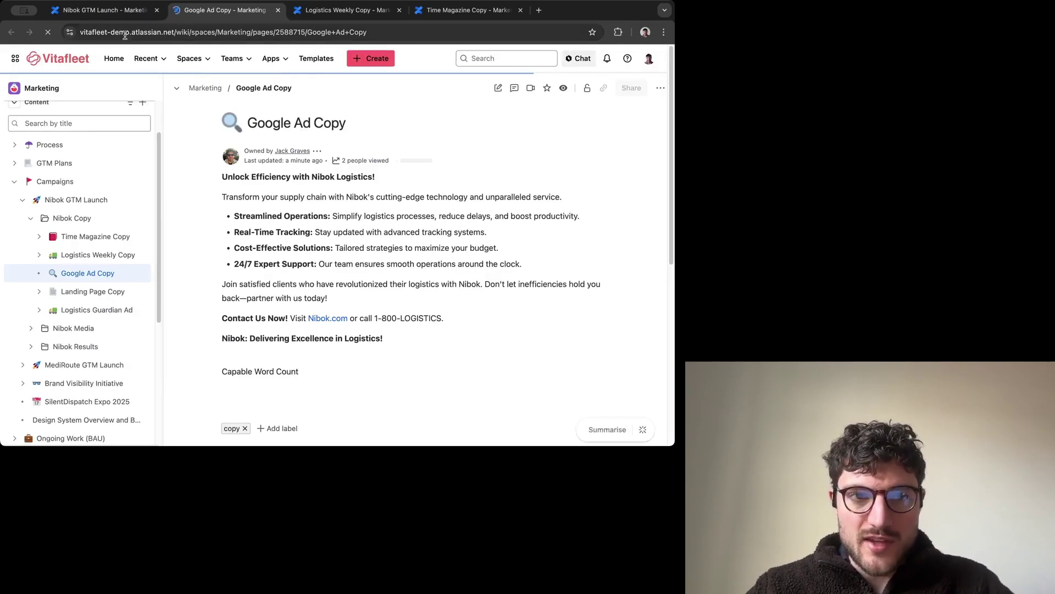
{"action": "left_click", "coordinate": [104, 10]}
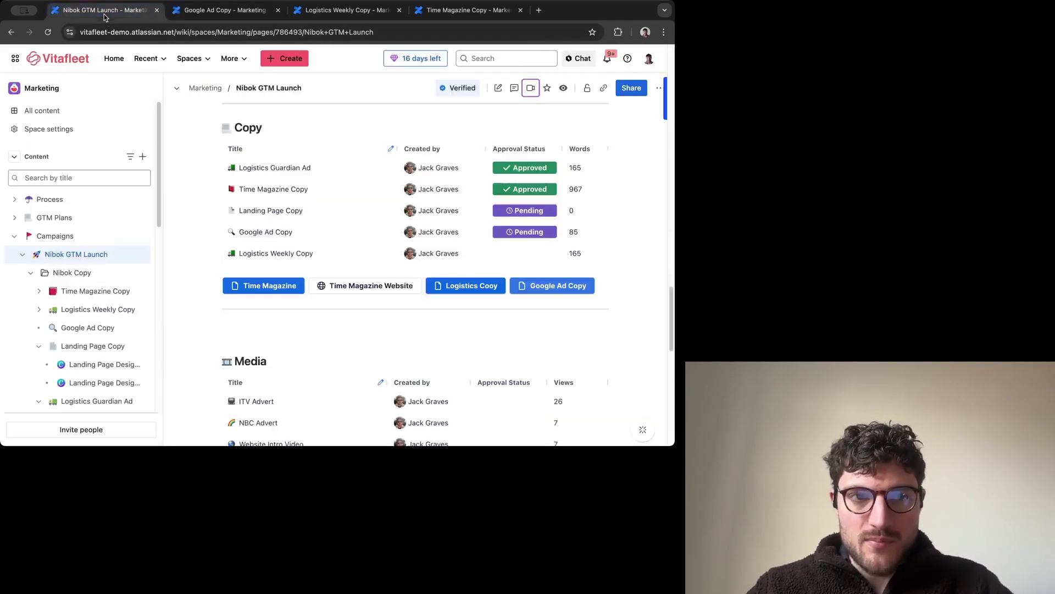
Open Time Magazine Website past the external-link warning, then return to Nibok GTM Launch
{"action": "left_click", "coordinate": [391, 296]}
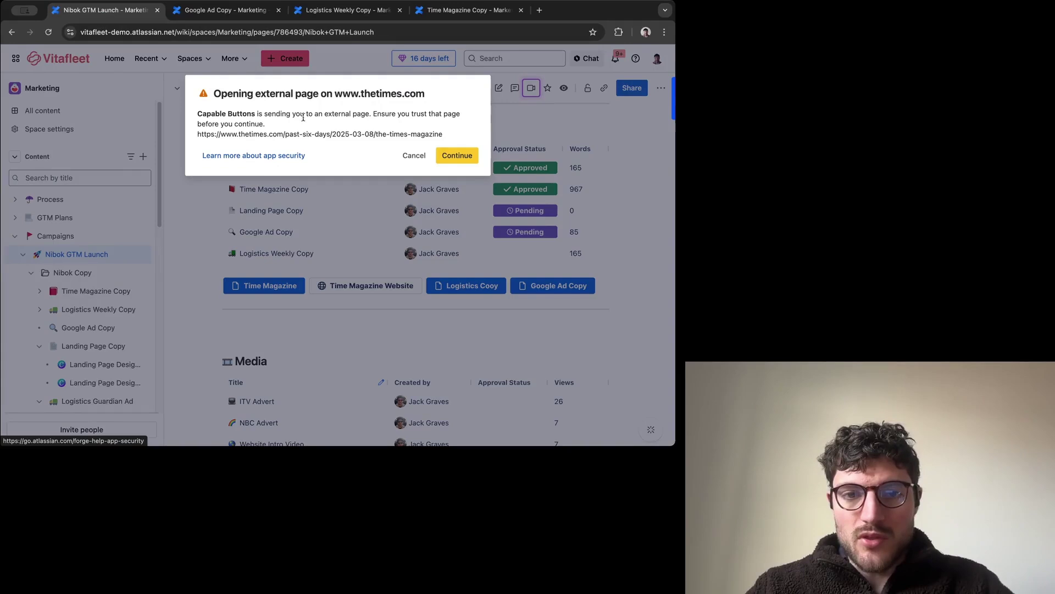
{"action": "left_click", "coordinate": [464, 160]}
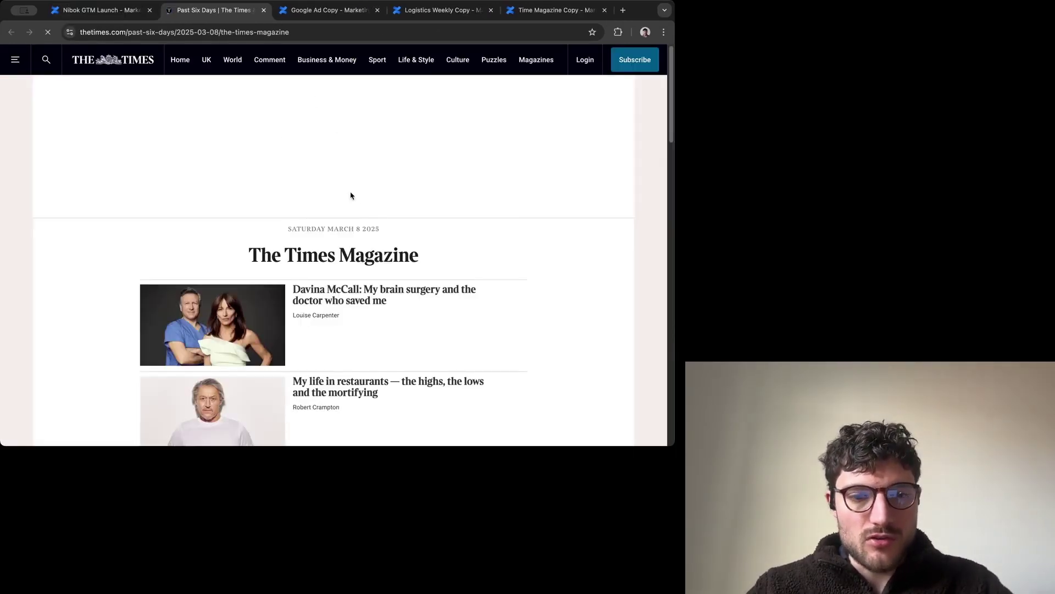
{"action": "left_click", "coordinate": [126, 11]}
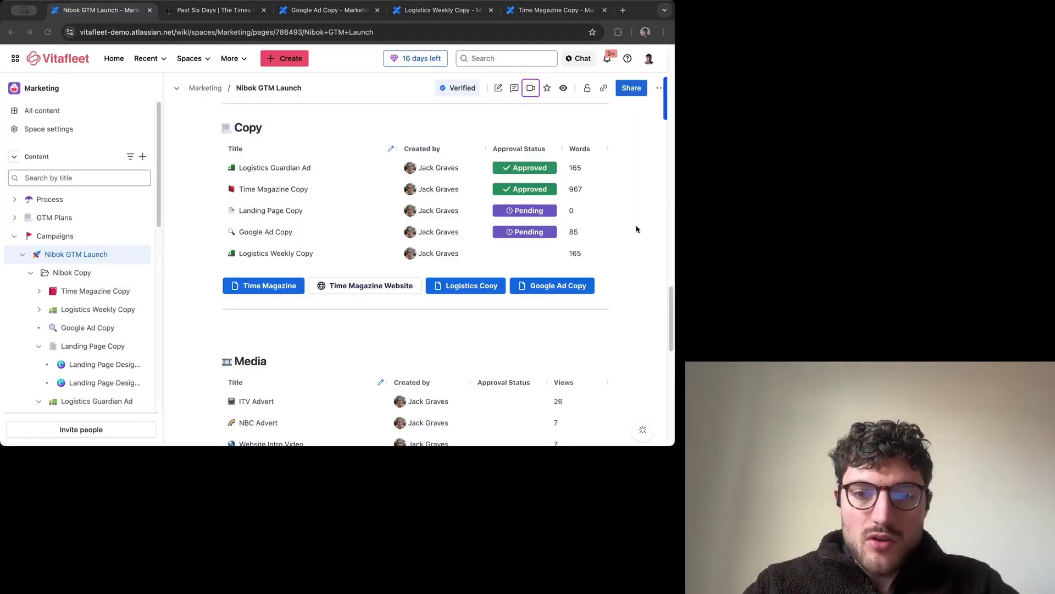